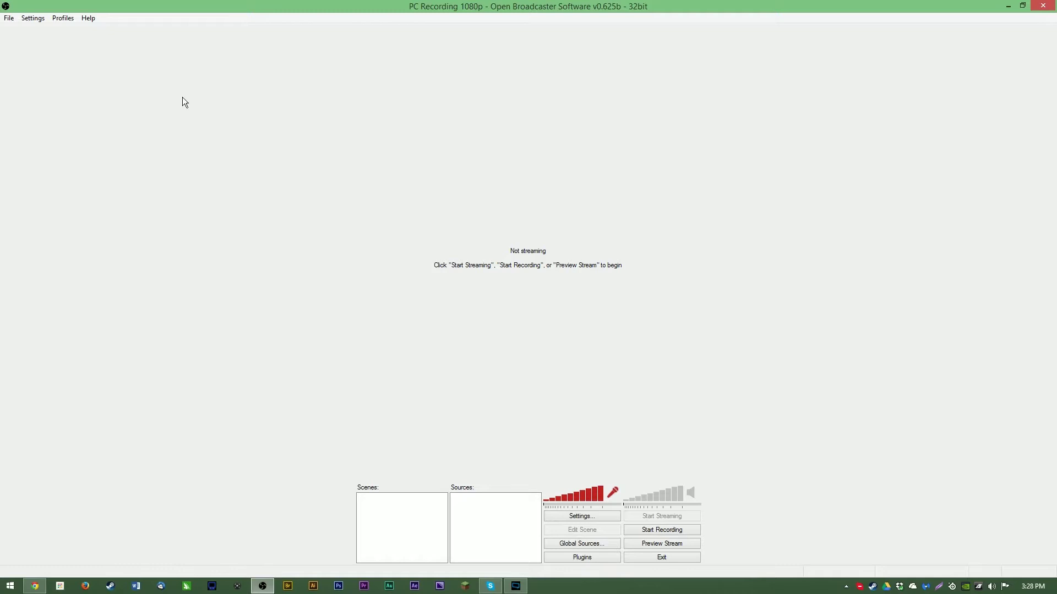
# Load the Untitled profile in place of PC Recording 1080p from the Profiles menu.
pyautogui.click(57, 18)
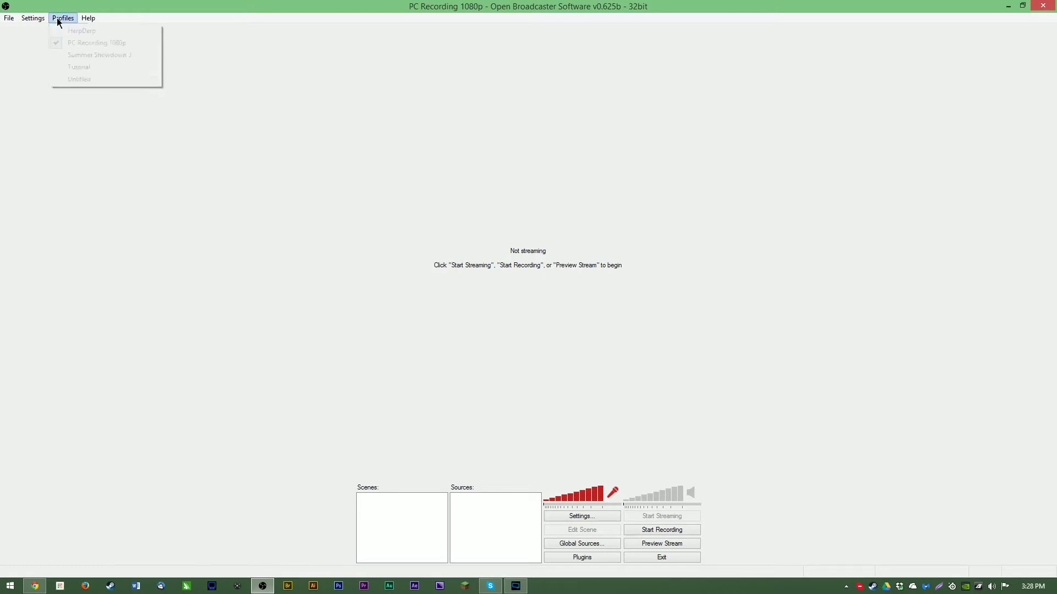
pyautogui.click(94, 74)
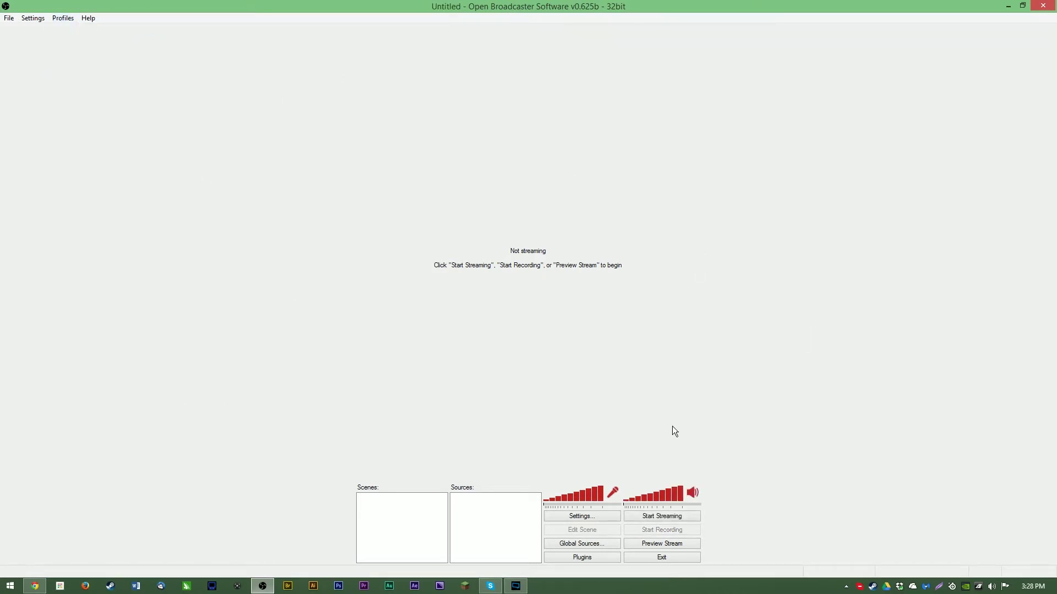
pyautogui.click(615, 516)
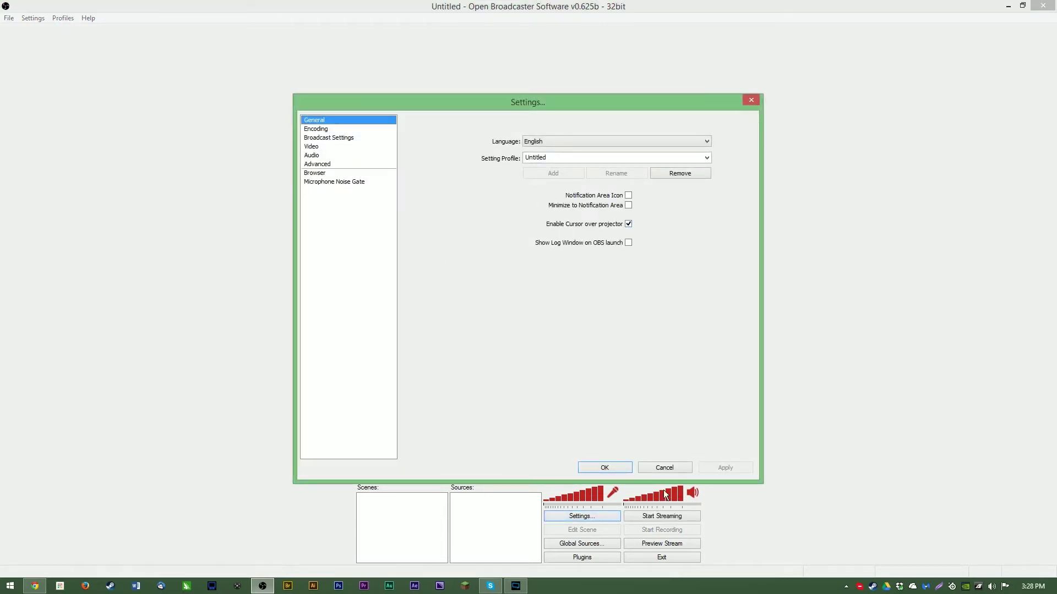
pyautogui.click(667, 467)
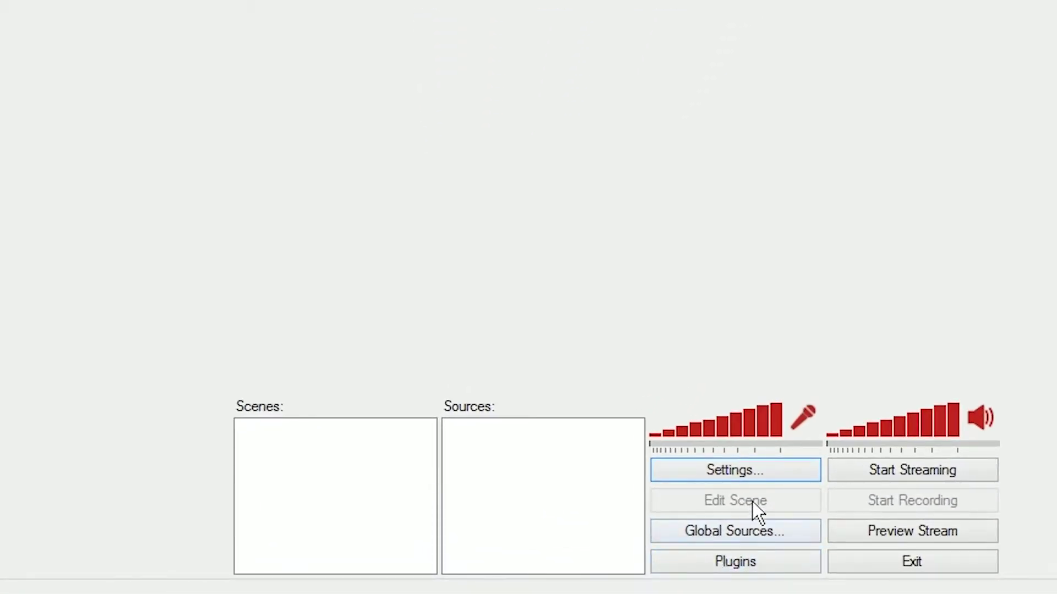
# Remove the Logitech C910, Stream and C930e global sources, confirming each deletion.
pyautogui.click(776, 539)
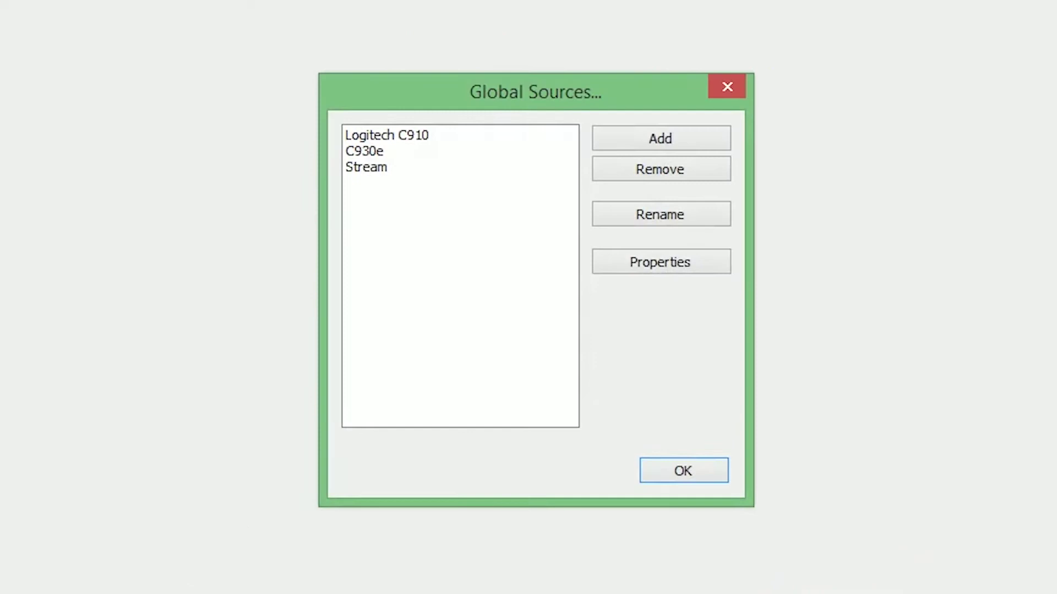
pyautogui.press('Down')
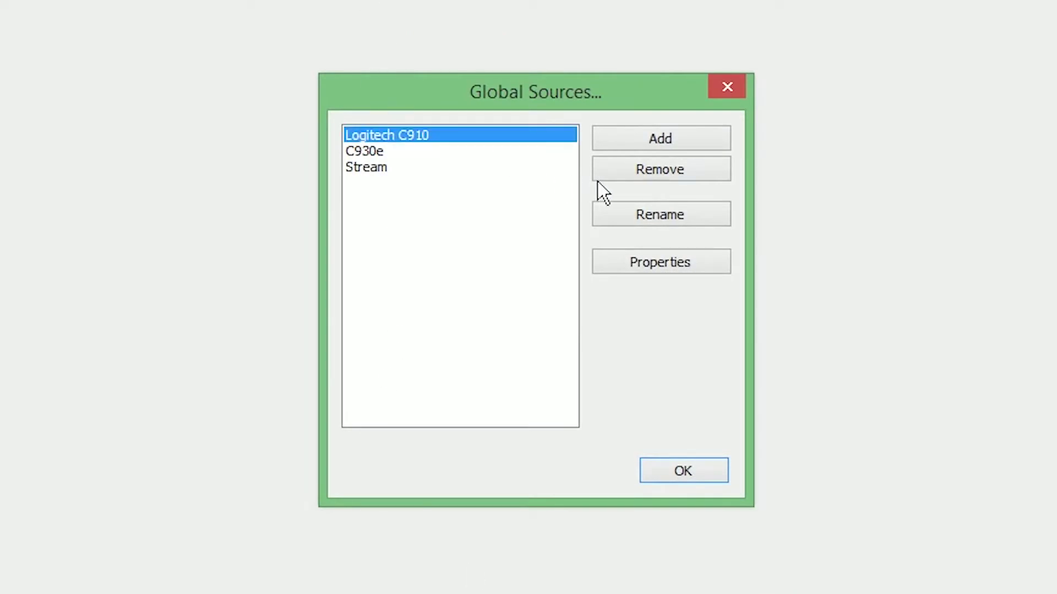
pyautogui.click(662, 175)
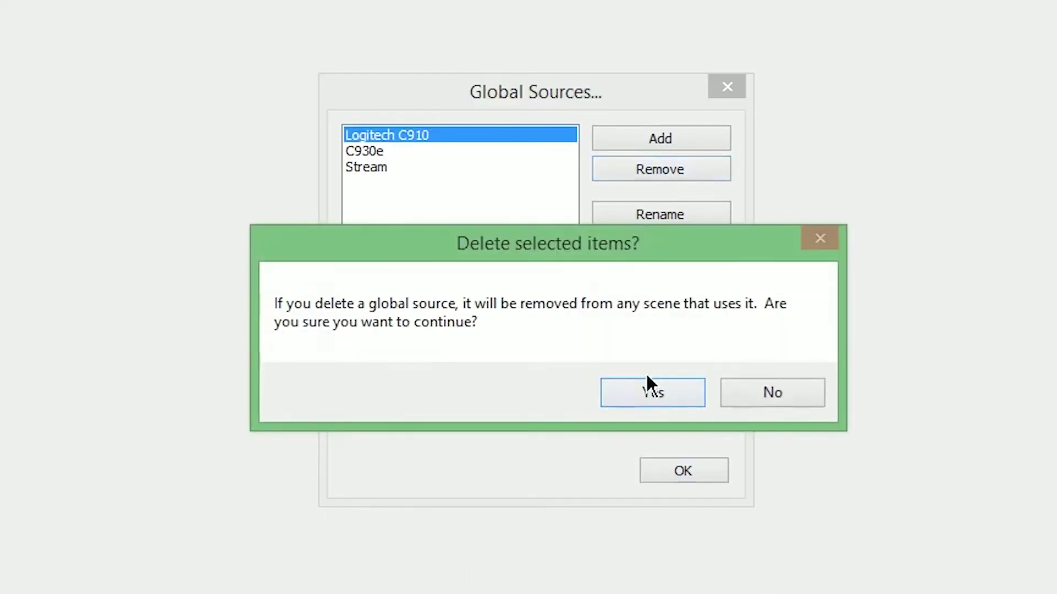
pyautogui.click(658, 389)
pyautogui.click(543, 152)
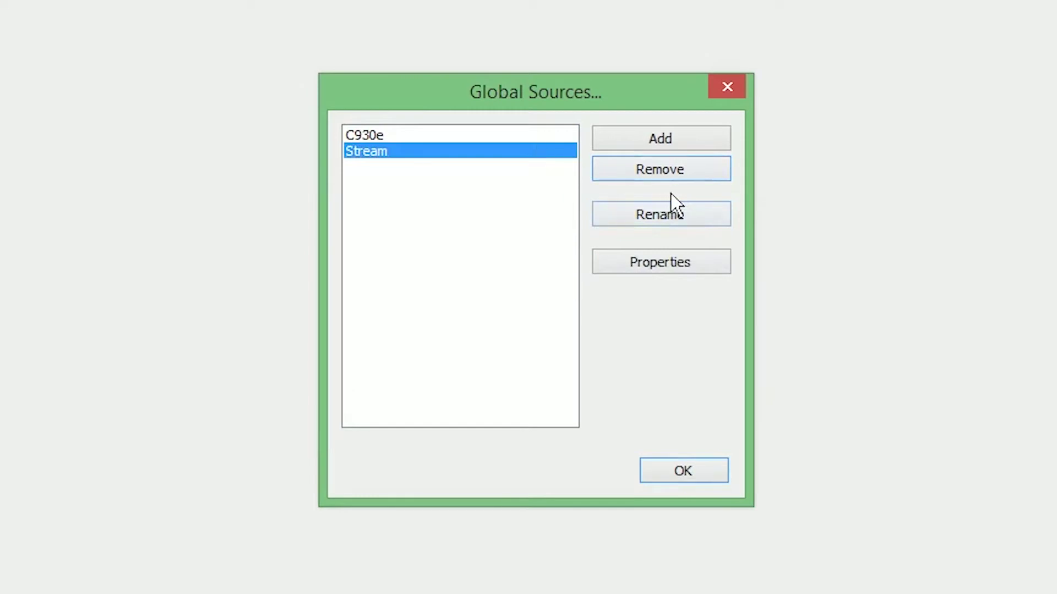
pyautogui.click(644, 170)
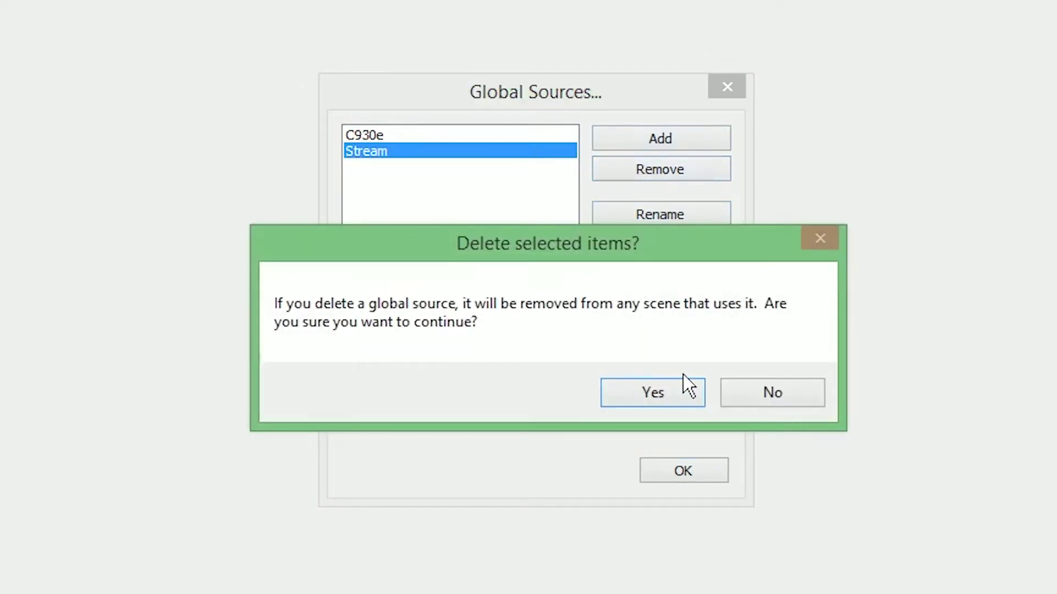
pyautogui.click(674, 392)
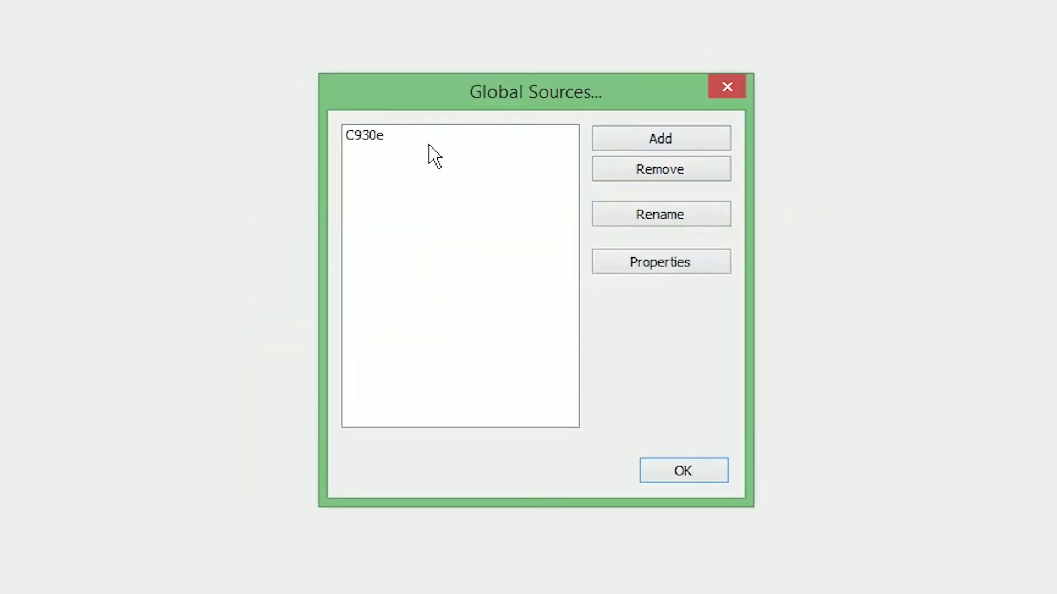
pyautogui.click(412, 132)
pyautogui.click(687, 163)
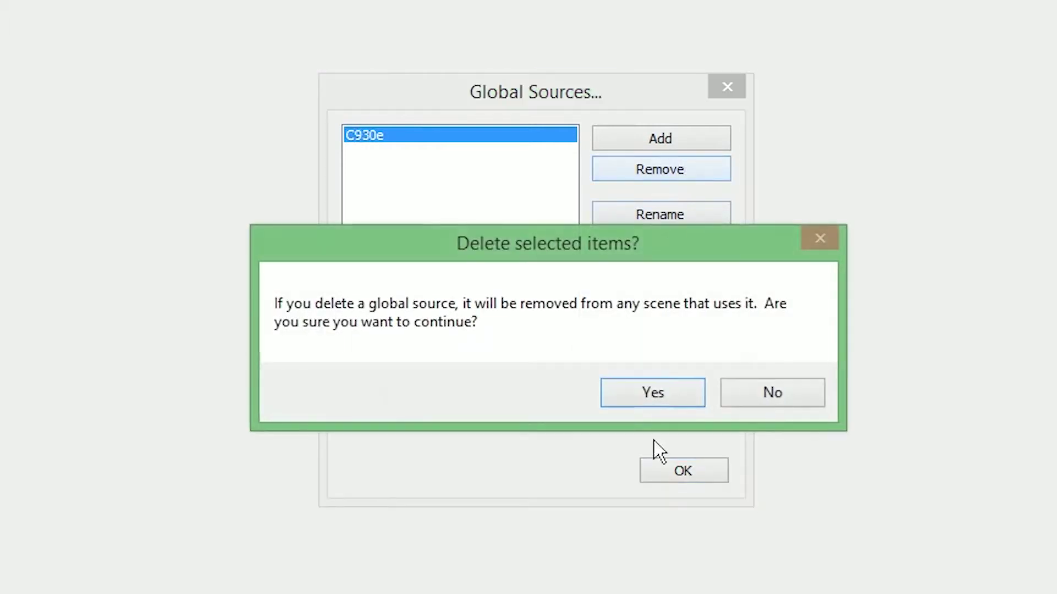
pyautogui.click(653, 391)
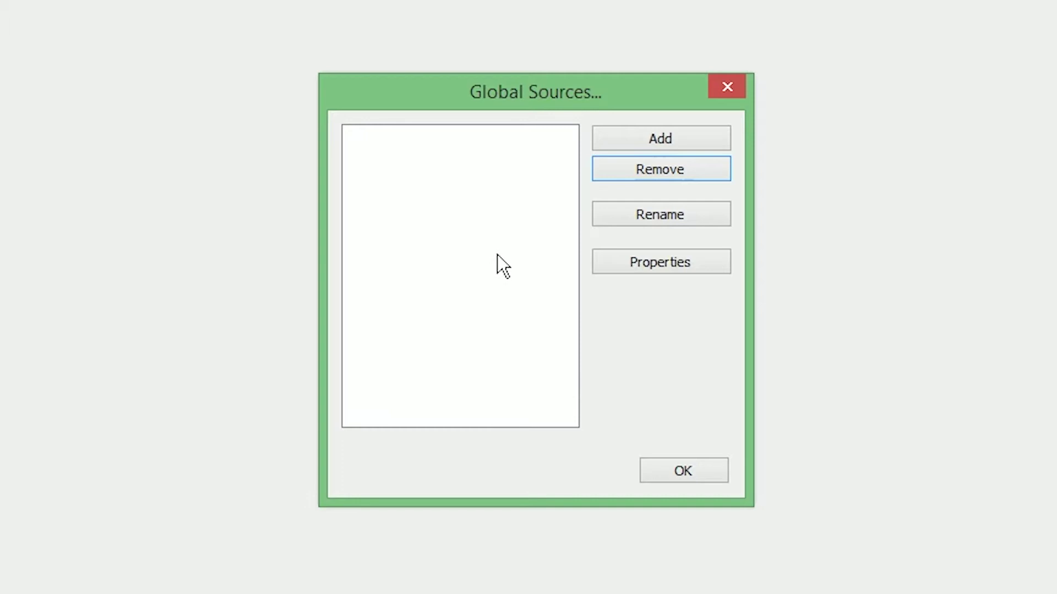
# Add a Monitor Capture global source and name it Main Screen.
pyautogui.click(653, 146)
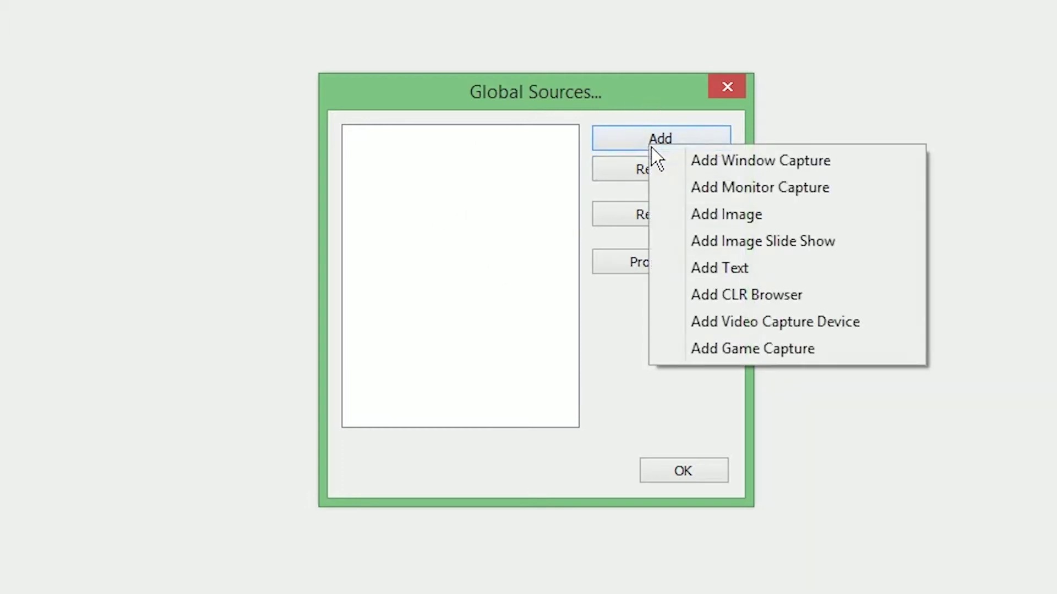
pyautogui.click(700, 191)
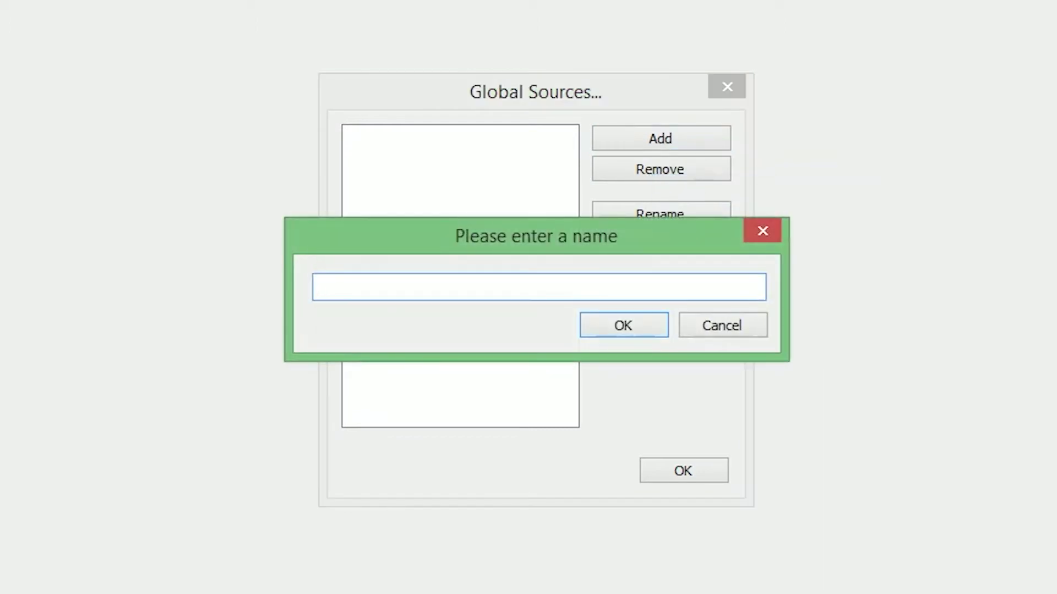
pyautogui.write('Main Scre')
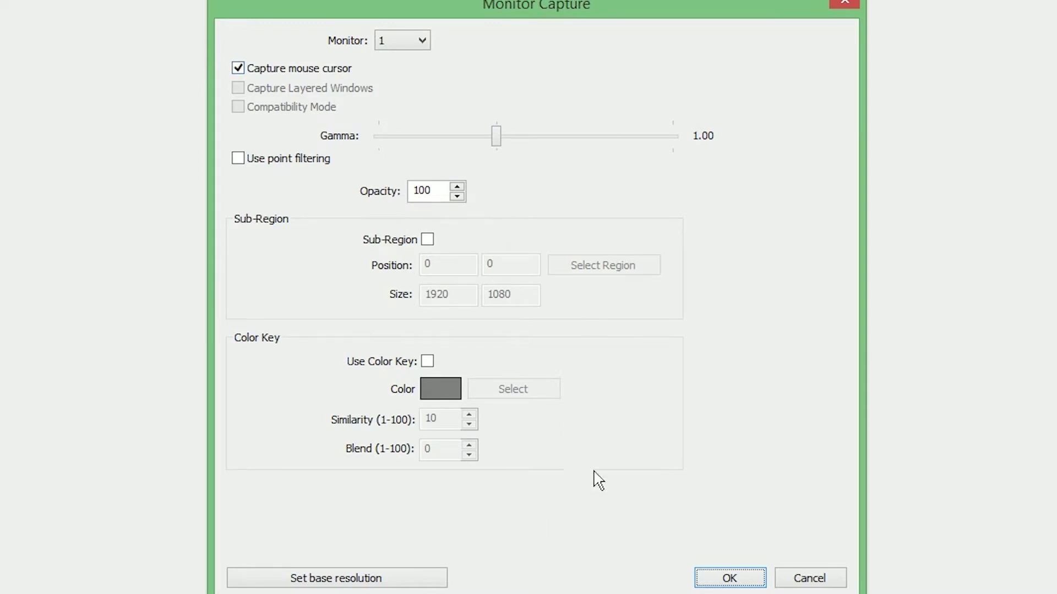
# Accept the Main Screen capture settings, close Global Sources, and add a scene named Monitor.
pyautogui.click(738, 576)
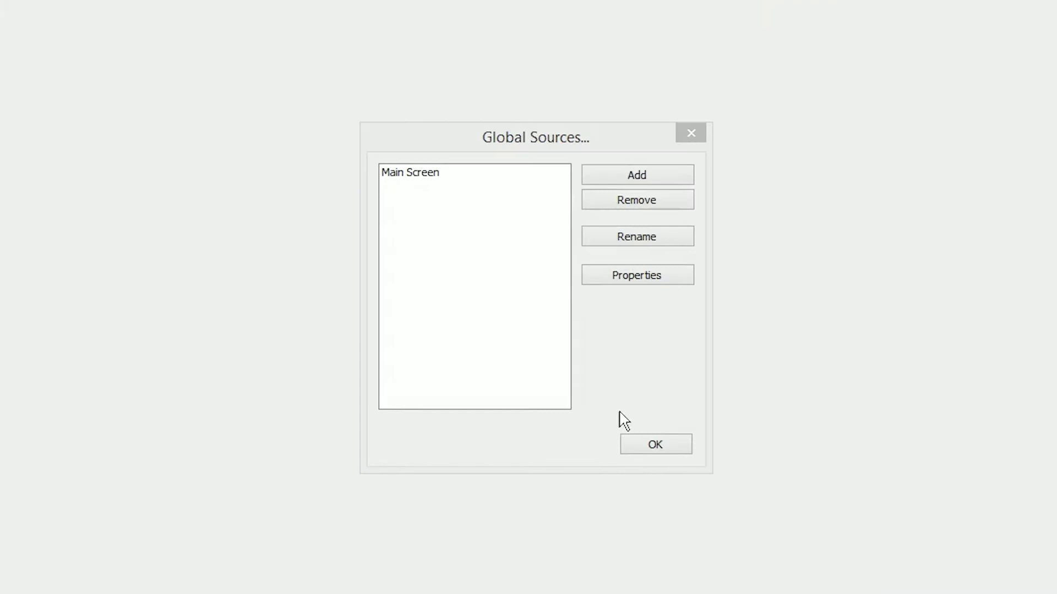
pyautogui.click(465, 173)
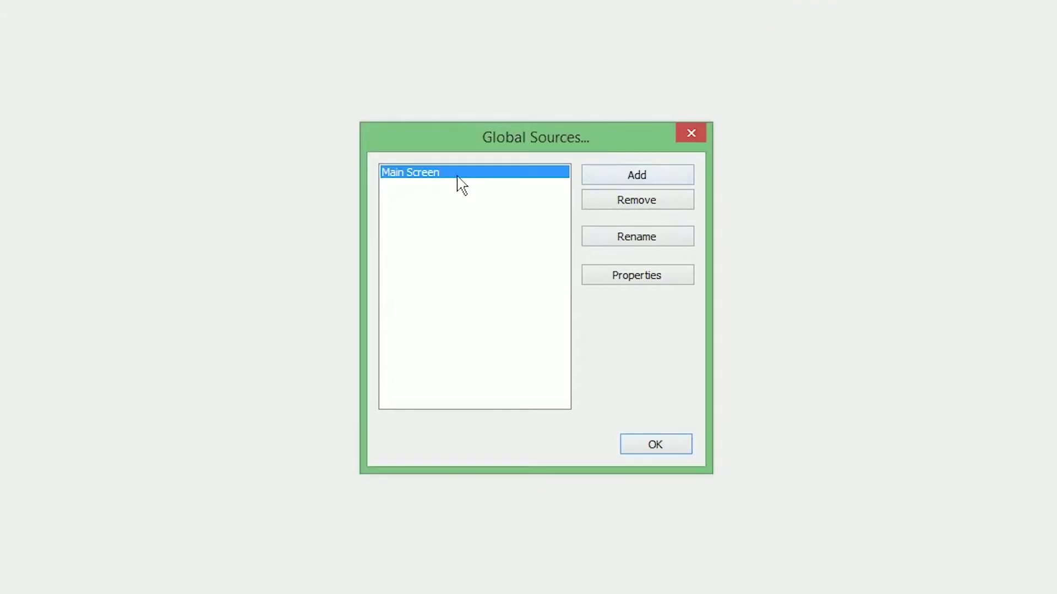
pyautogui.click(651, 450)
pyautogui.rightClick(397, 498)
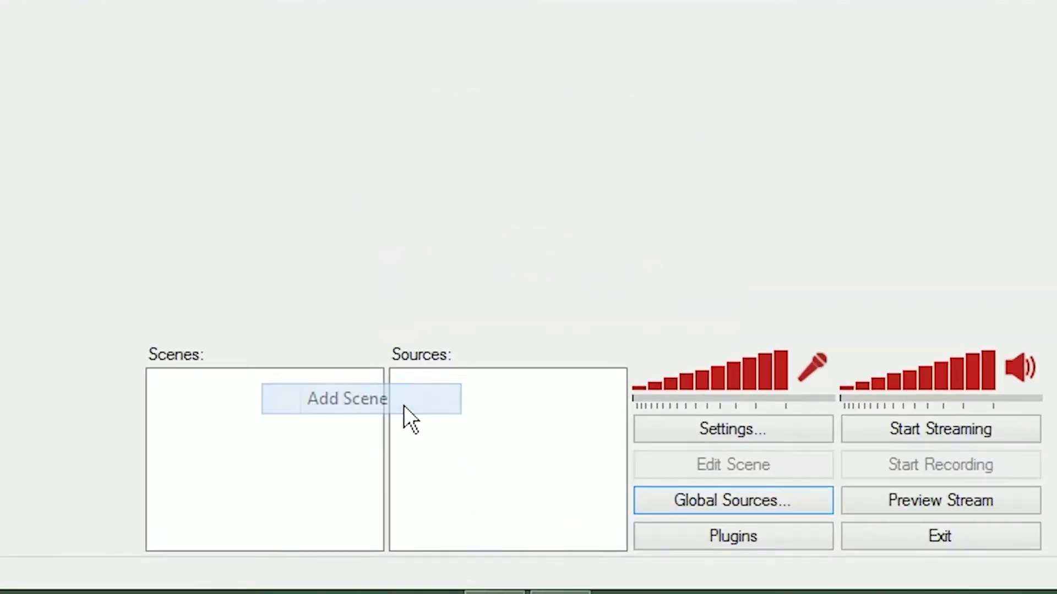
pyautogui.click(404, 406)
pyautogui.write('Monitor')
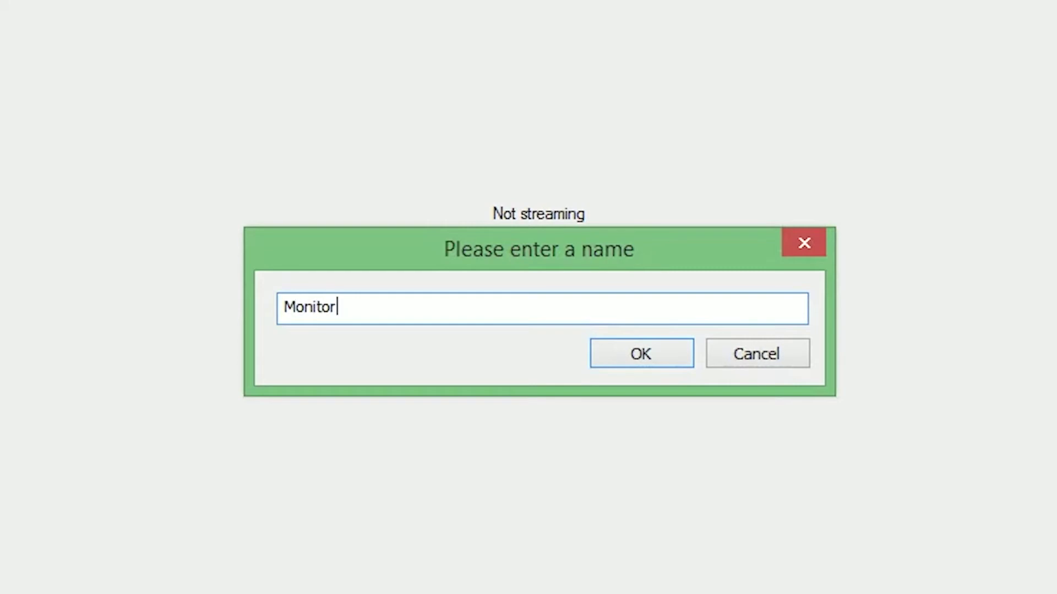
pyautogui.press('Return')
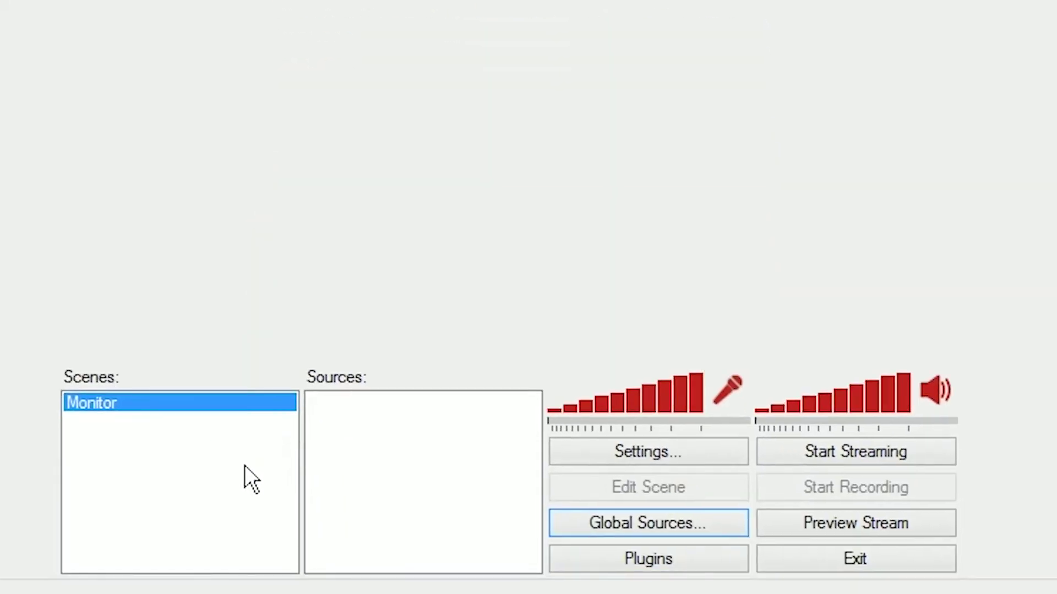
# Add a second scene named Monitor + Webcam.
pyautogui.rightClick(245, 468)
pyautogui.click(351, 270)
pyautogui.write('Monitor ')
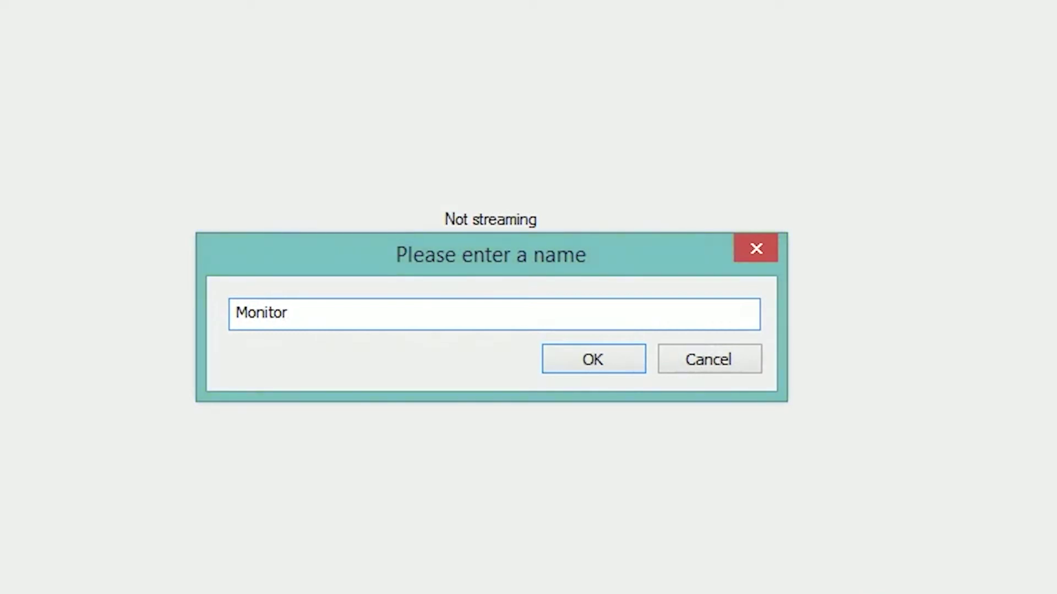
pyautogui.write('+ Webcam')
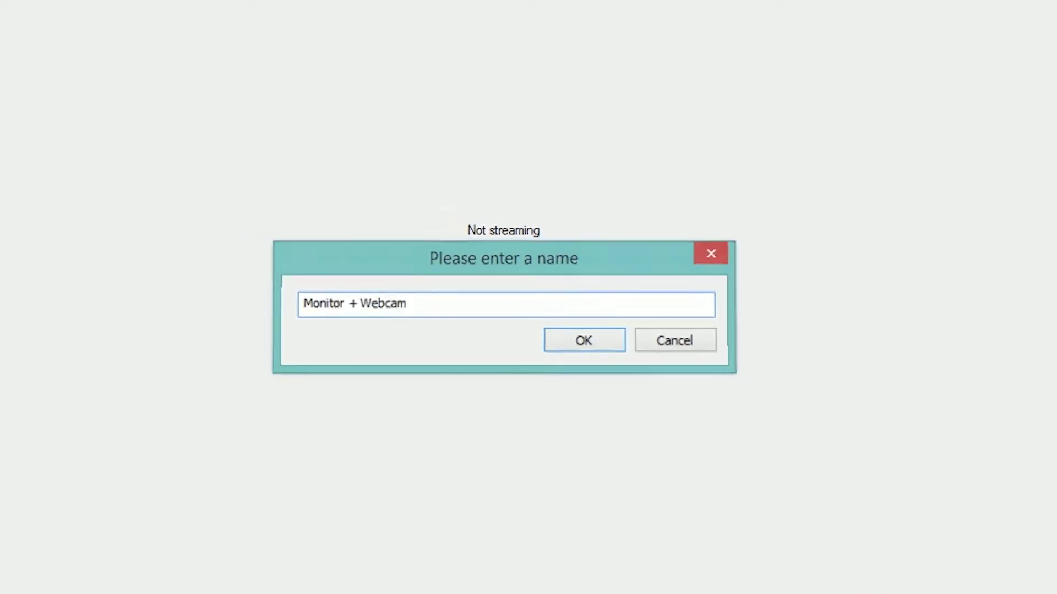
pyautogui.press('Return')
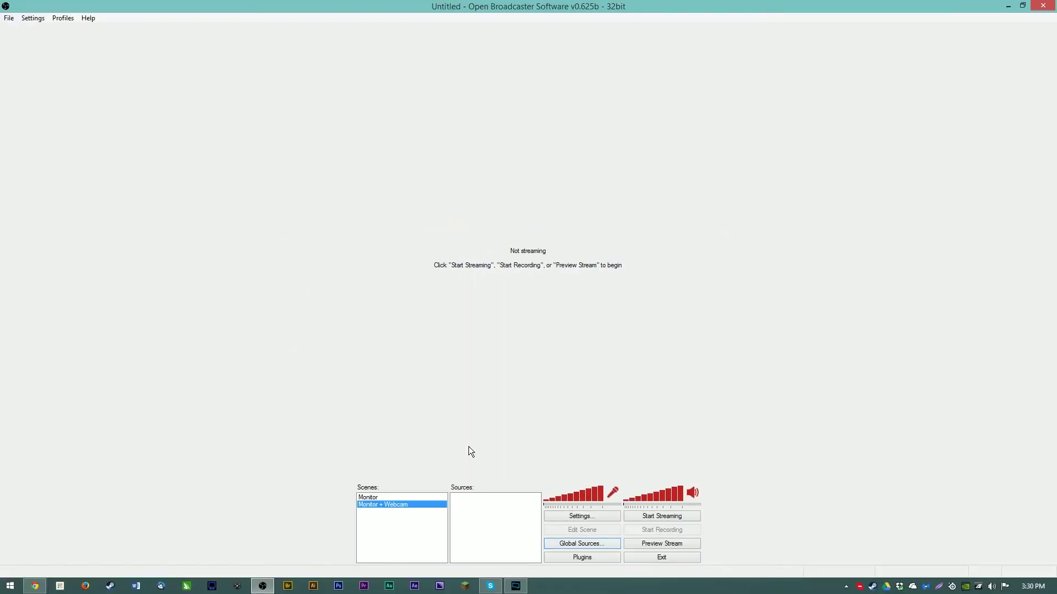
# Select the Monitor scene and browse its add-source menu without adding anything.
pyautogui.click(441, 497)
pyautogui.rightClick(466, 512)
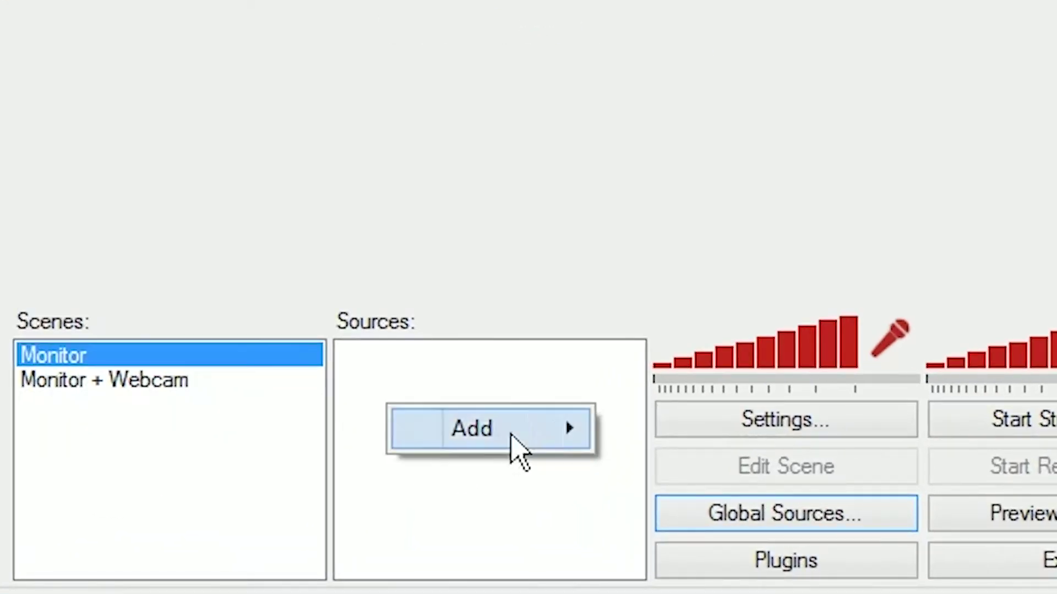
pyautogui.moveTo(538, 431)
pyautogui.moveTo(826, 282)
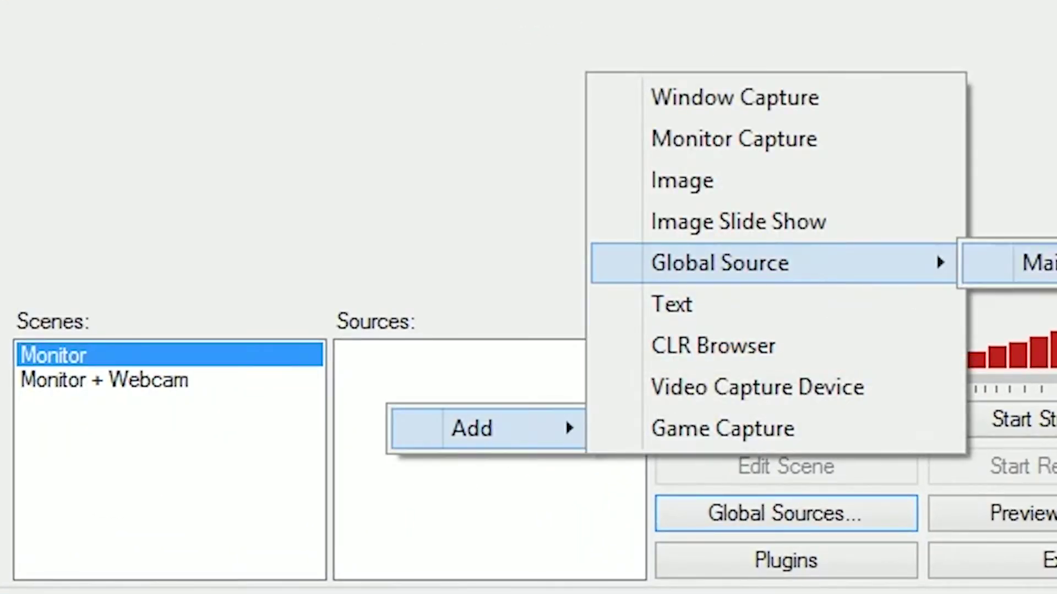
pyautogui.click(231, 502)
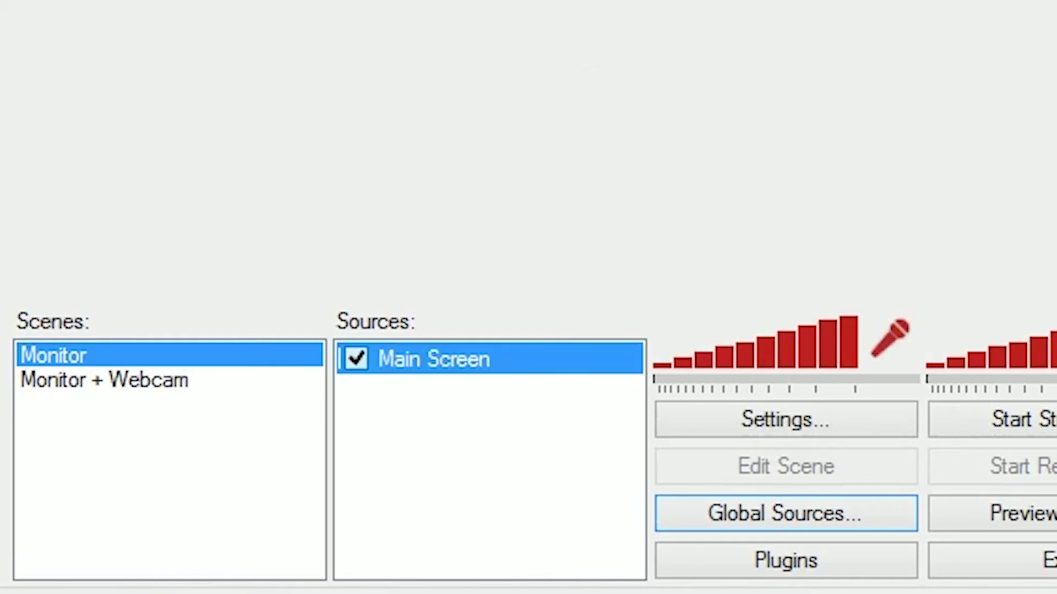
# Add the Main Screen global source to the Monitor + Webcam scene.
pyautogui.click(403, 478)
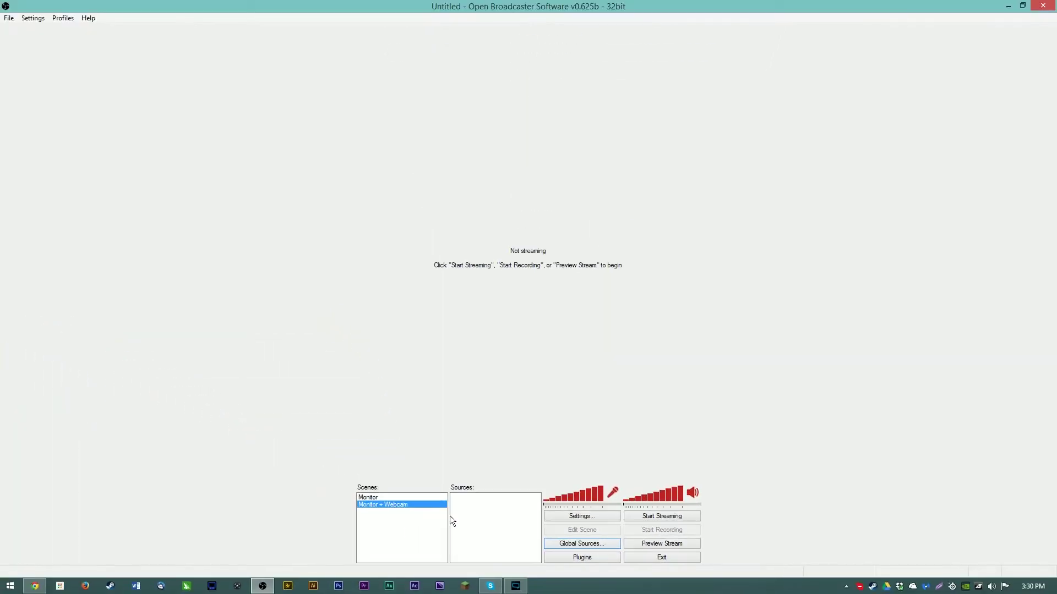
pyautogui.rightClick(496, 492)
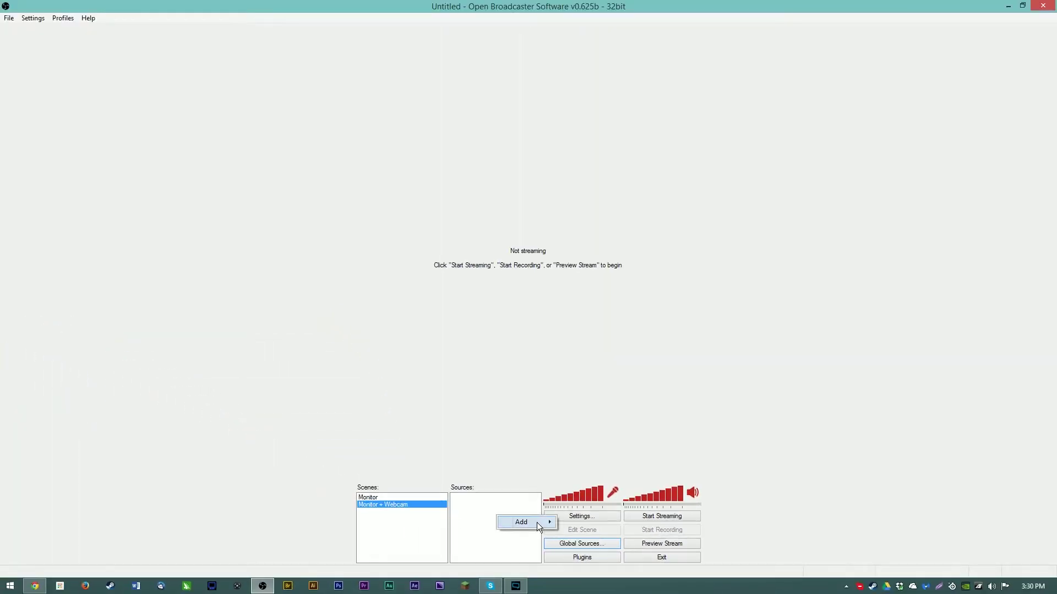
pyautogui.moveTo(538, 523)
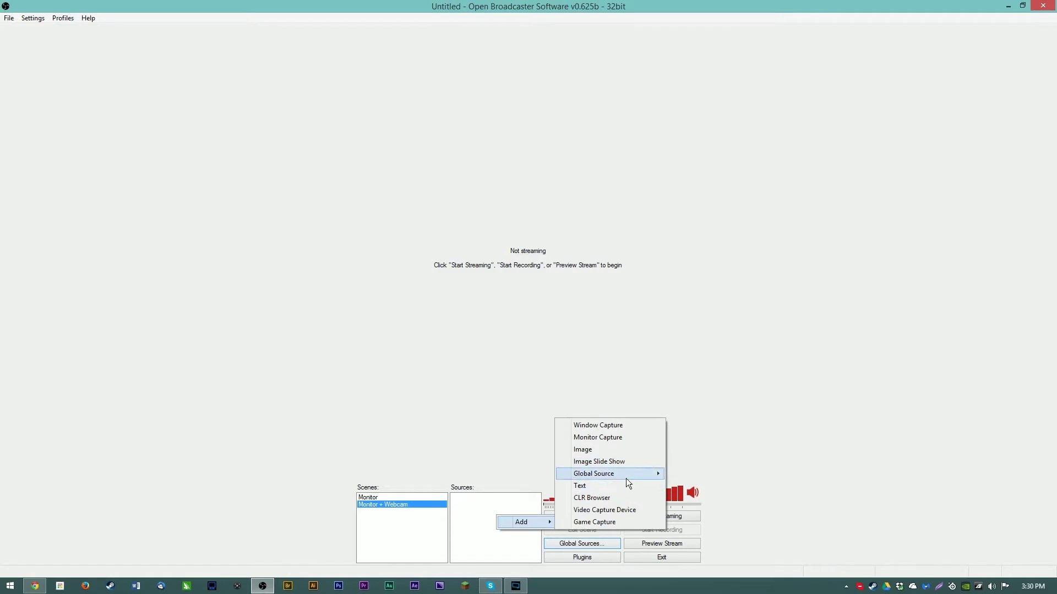
pyautogui.moveTo(625, 478)
pyautogui.click(685, 472)
pyautogui.click(563, 305)
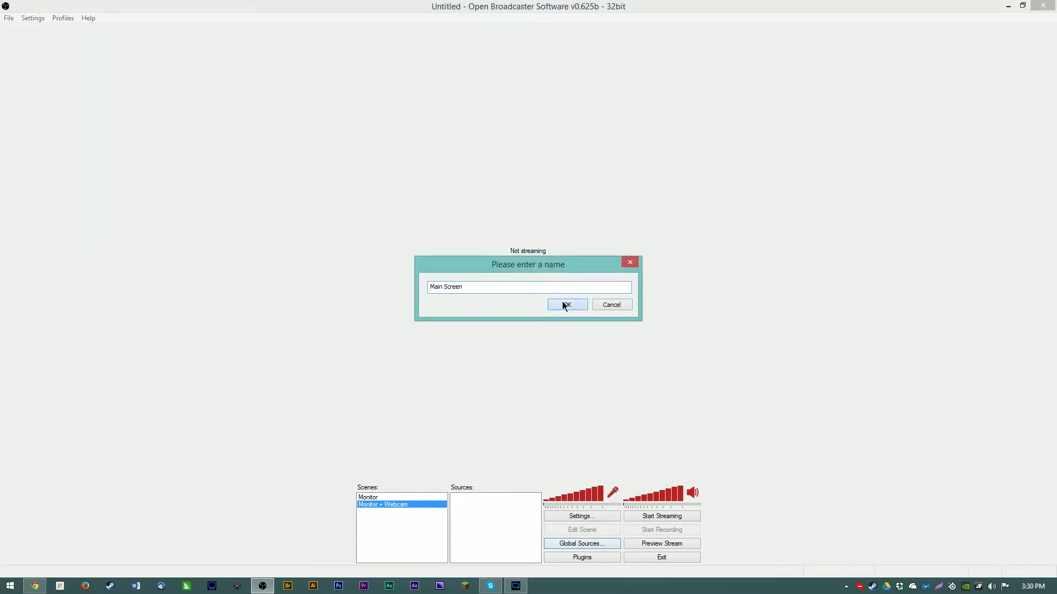
pyautogui.click(619, 546)
# Create a C930e Webcam video capture source using Logitech Webcam C930e at custom 1920x1080.
pyautogui.click(583, 220)
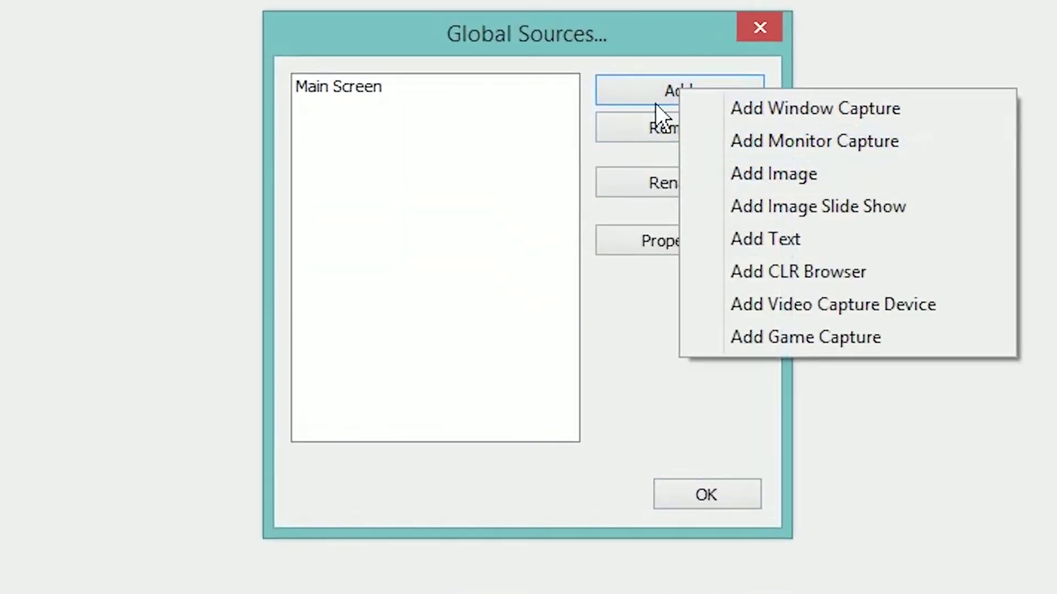
pyautogui.click(768, 294)
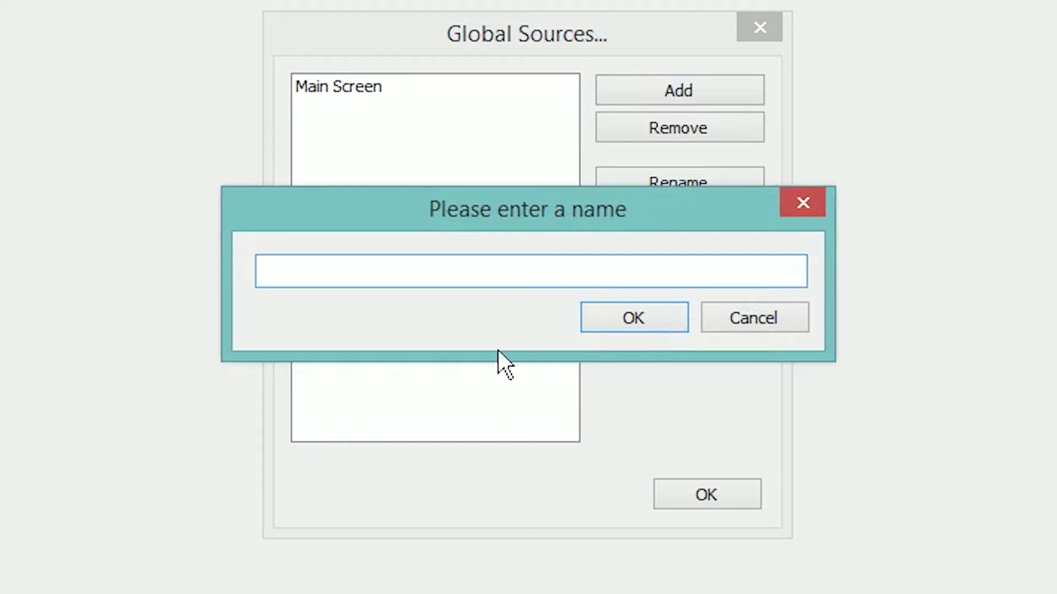
pyautogui.write('C930e Webcam')
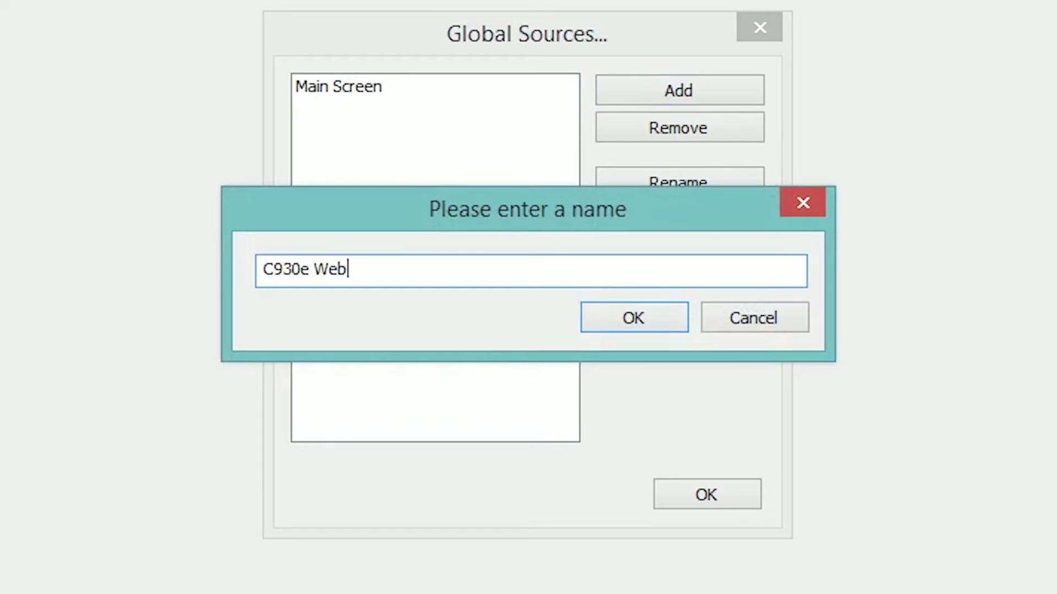
pyautogui.press('Return')
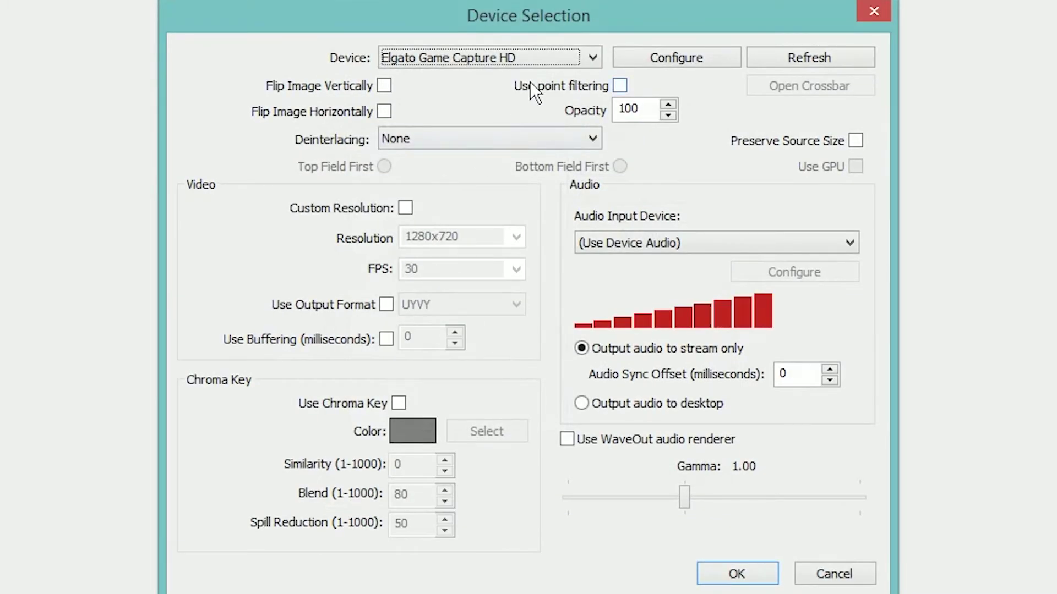
pyautogui.click(483, 62)
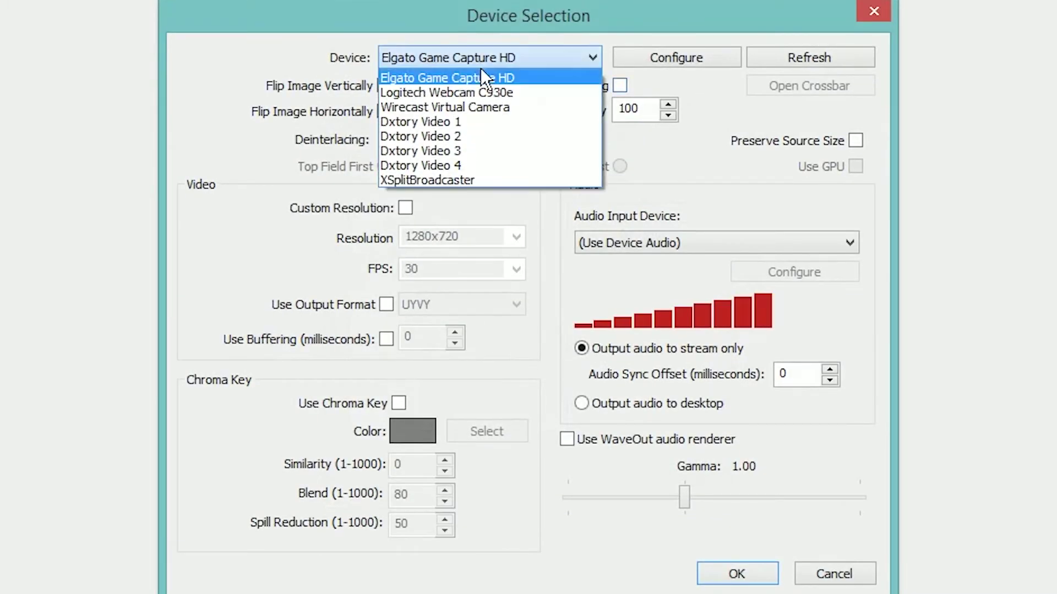
pyautogui.click(527, 91)
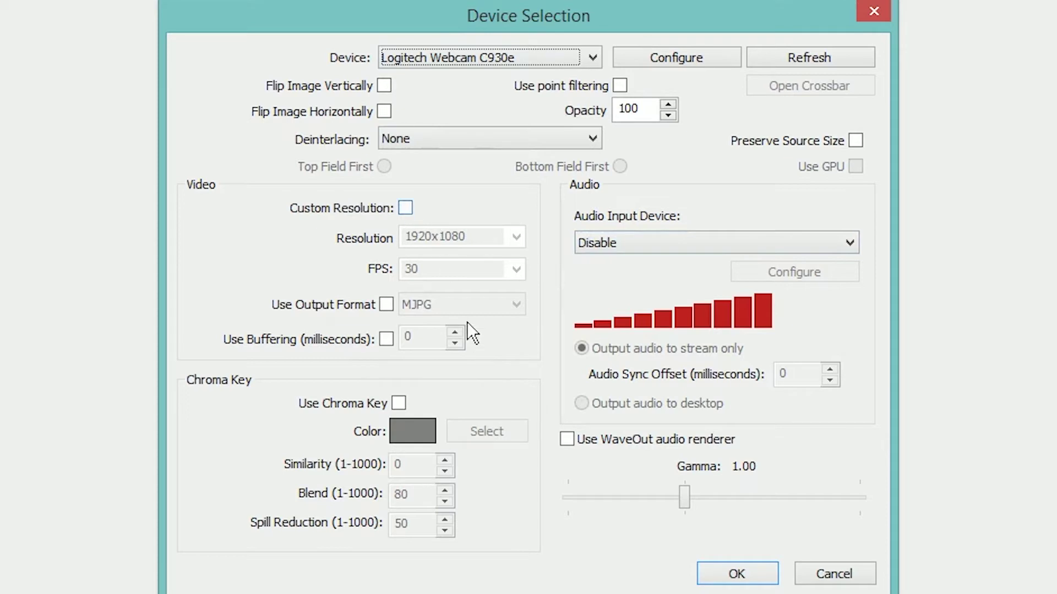
pyautogui.click(406, 207)
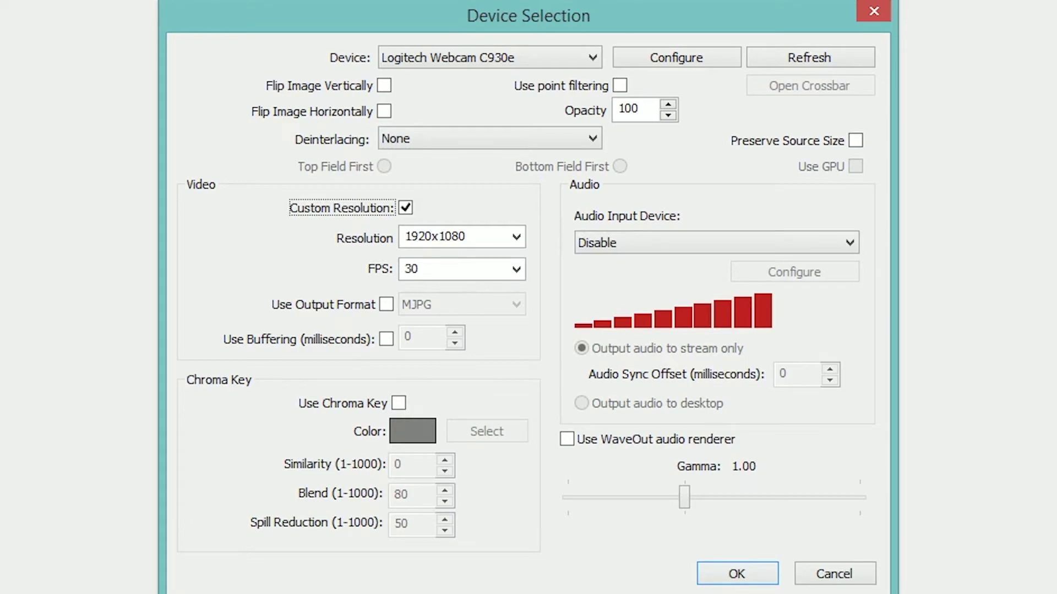
pyautogui.click(736, 573)
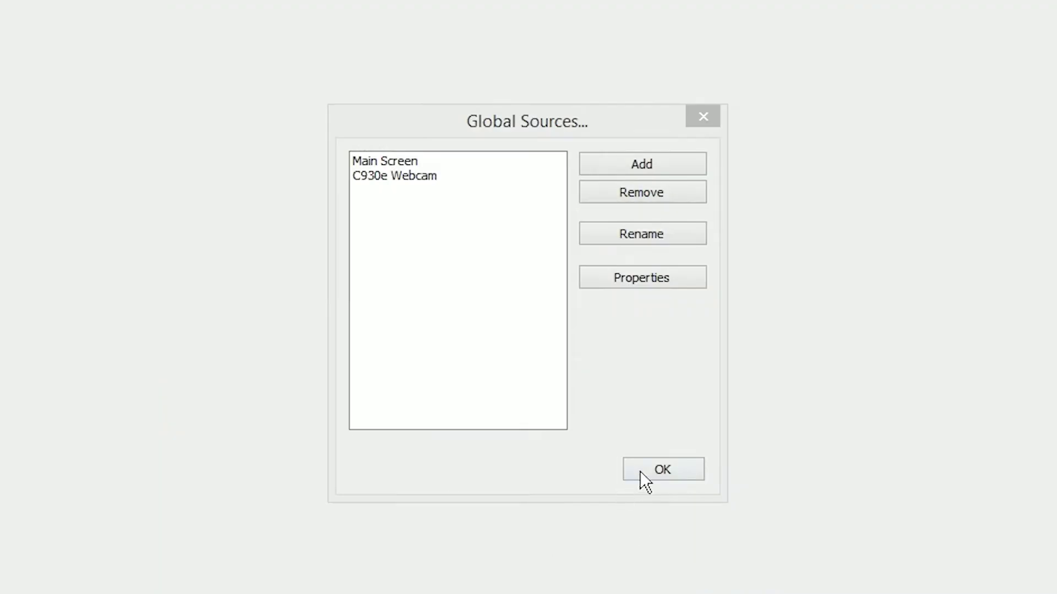
# Add the C930e Webcam global source to Monitor + Webcam, then start Preview Stream and Edit Scene.
pyautogui.click(640, 472)
pyautogui.rightClick(469, 501)
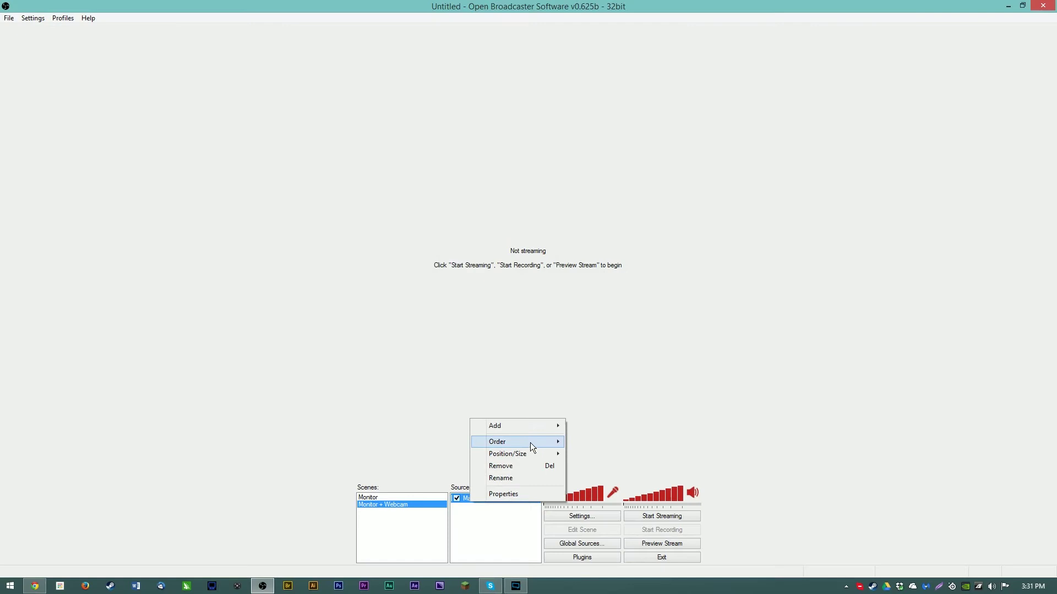
pyautogui.moveTo(537, 428)
pyautogui.moveTo(639, 475)
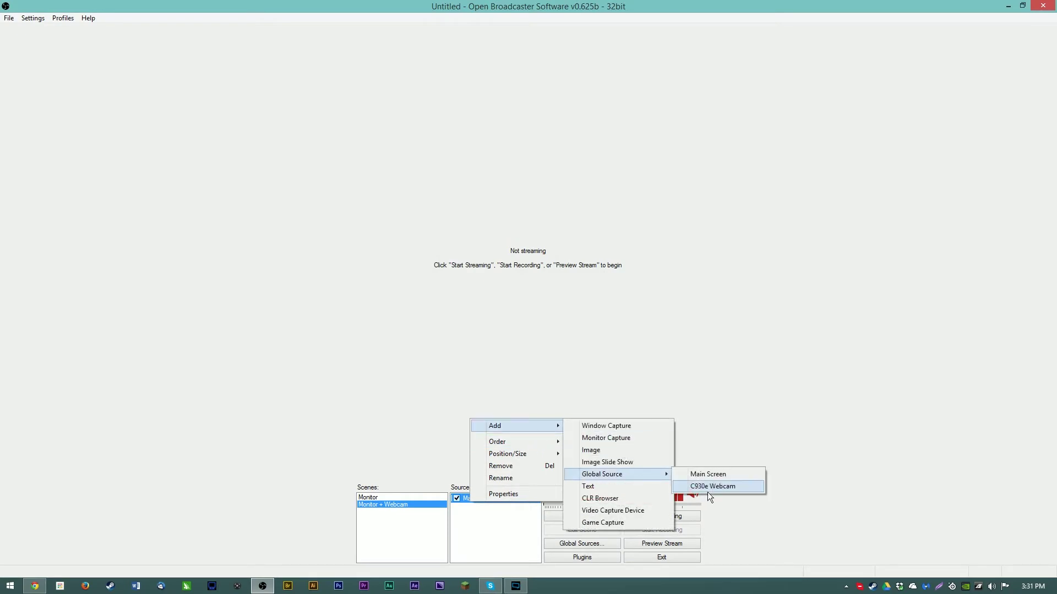
pyautogui.click(717, 487)
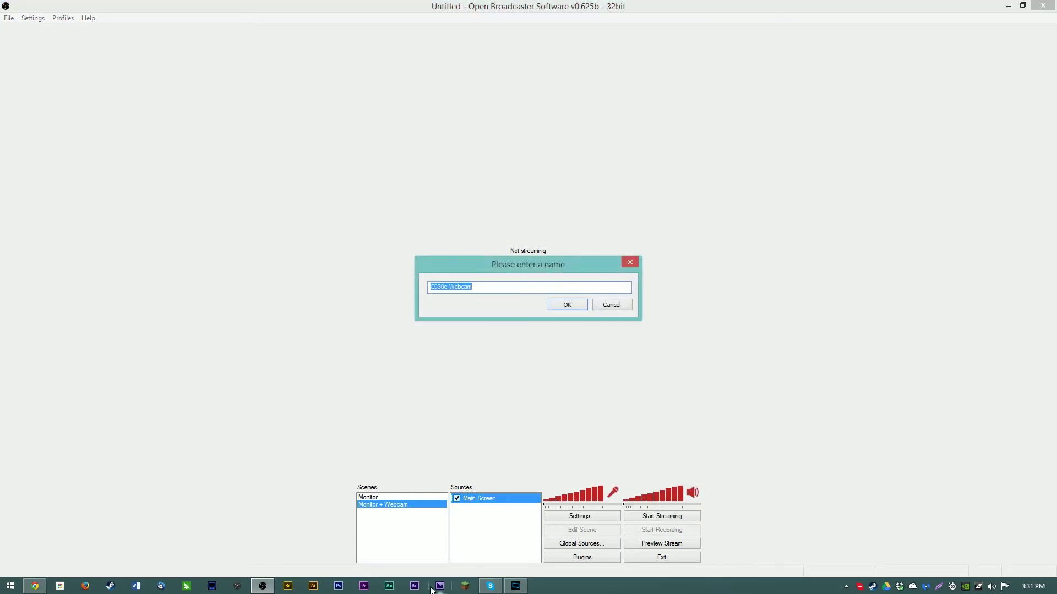
pyautogui.click(552, 304)
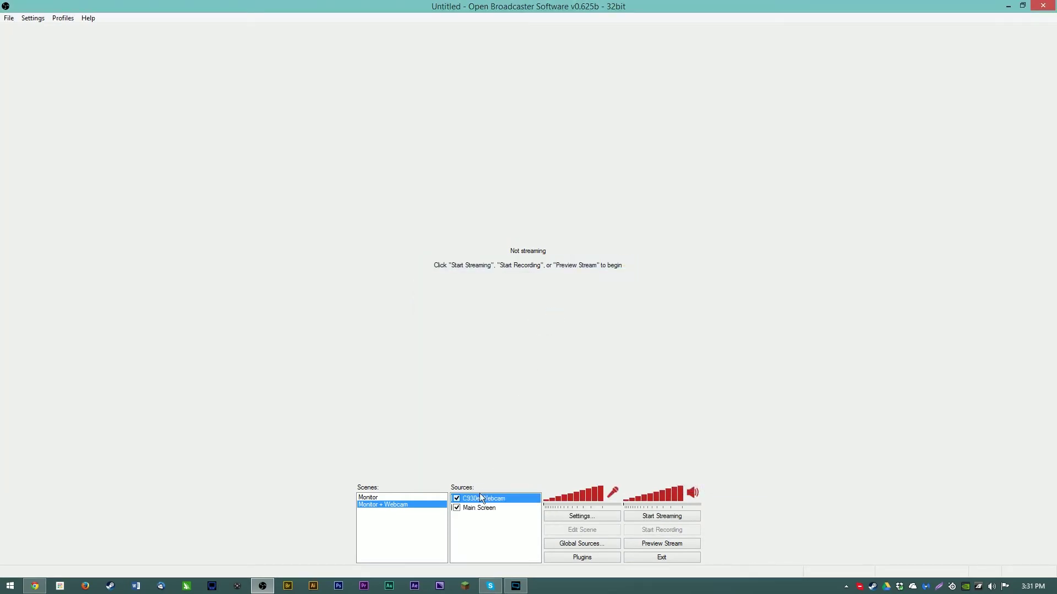
pyautogui.click(655, 546)
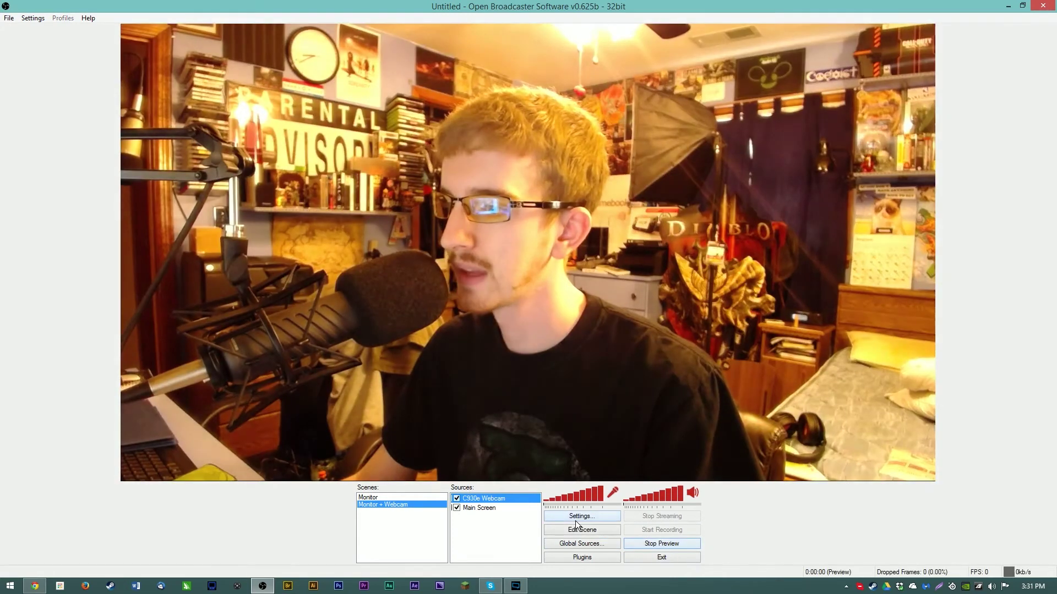
pyautogui.click(576, 527)
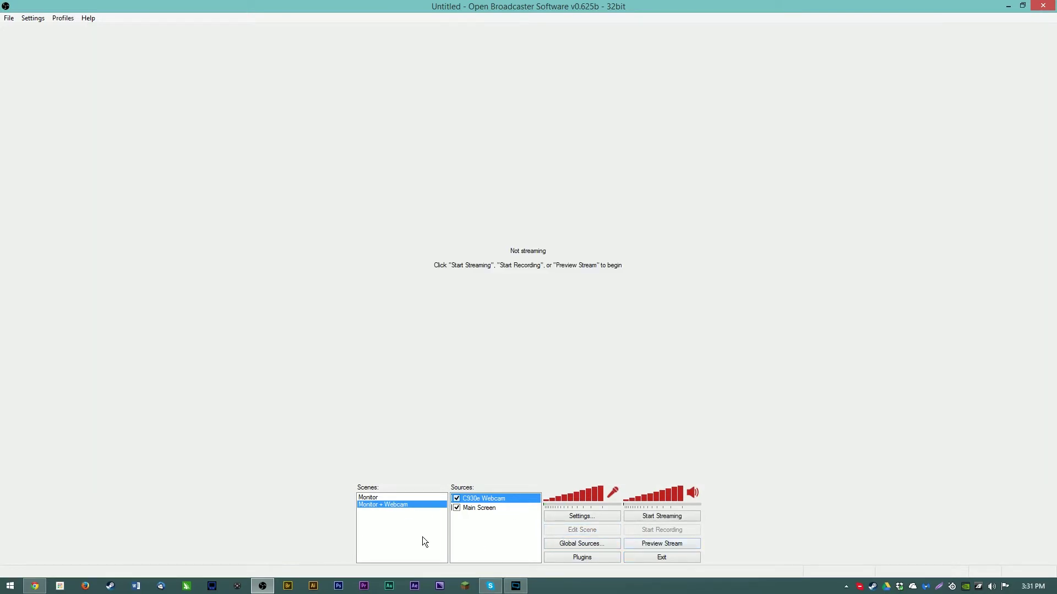
# Add a scene named Monitor + Overlay.
pyautogui.rightClick(422, 538)
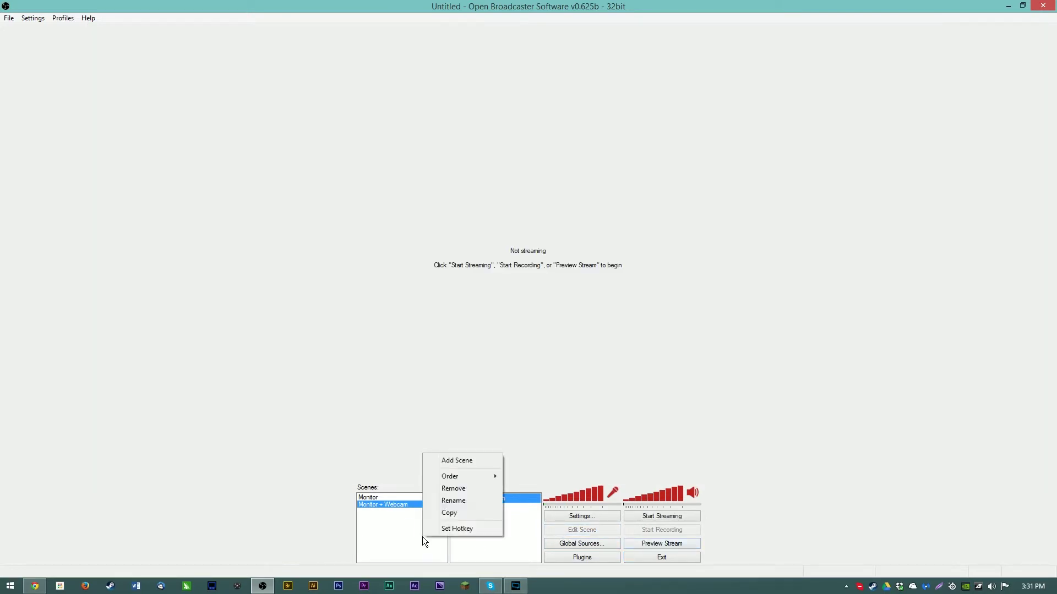
pyautogui.click(473, 466)
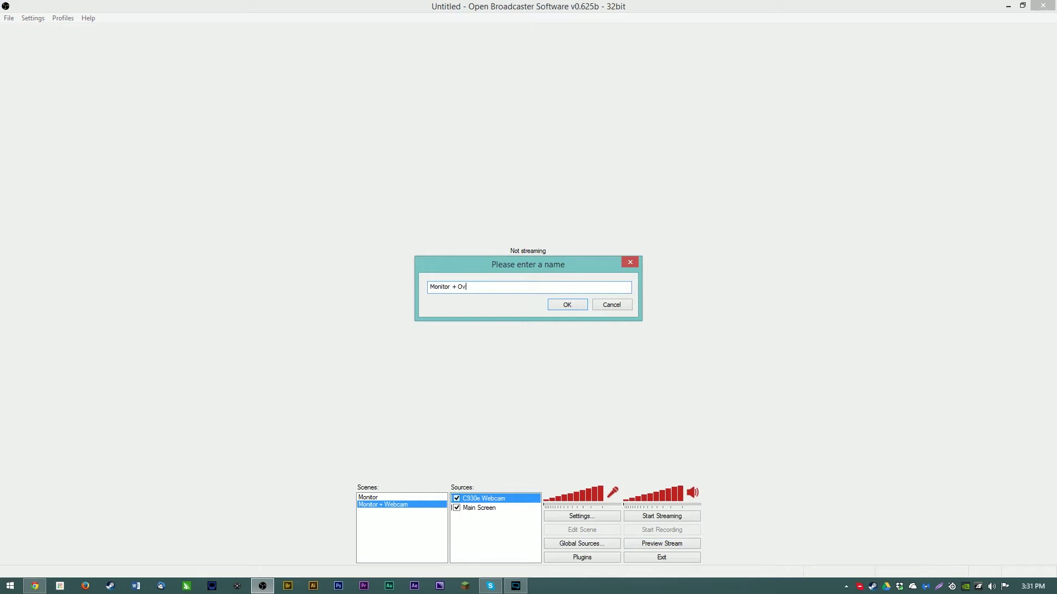
pyautogui.write('Monitor + Overlay')
pyautogui.press('Return')
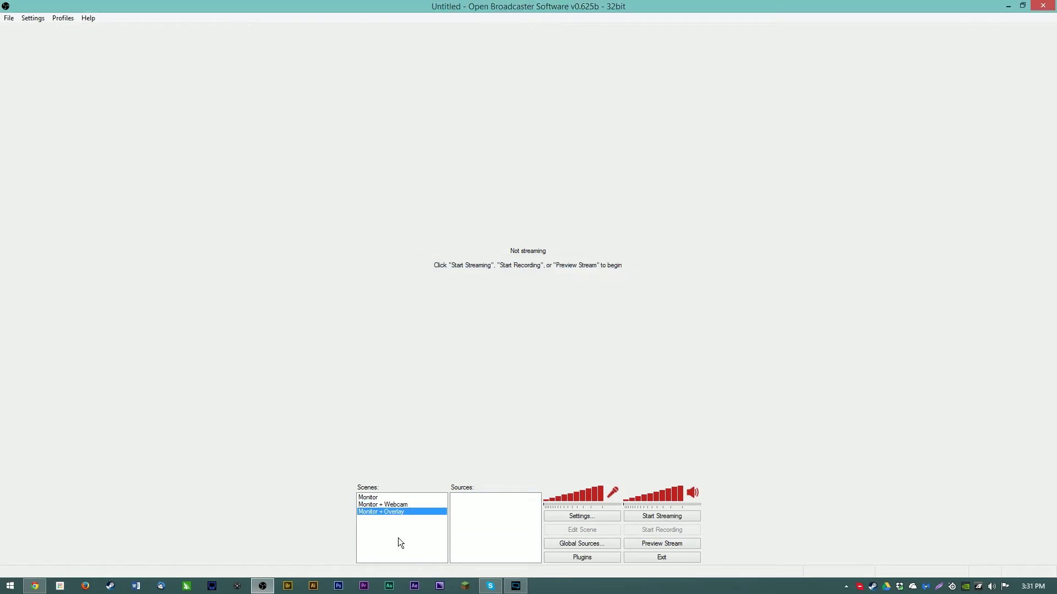
# Add a scene named Monitor + OverlaySlides, then select Monitor + Overlay.
pyautogui.rightClick(398, 537)
pyautogui.click(464, 463)
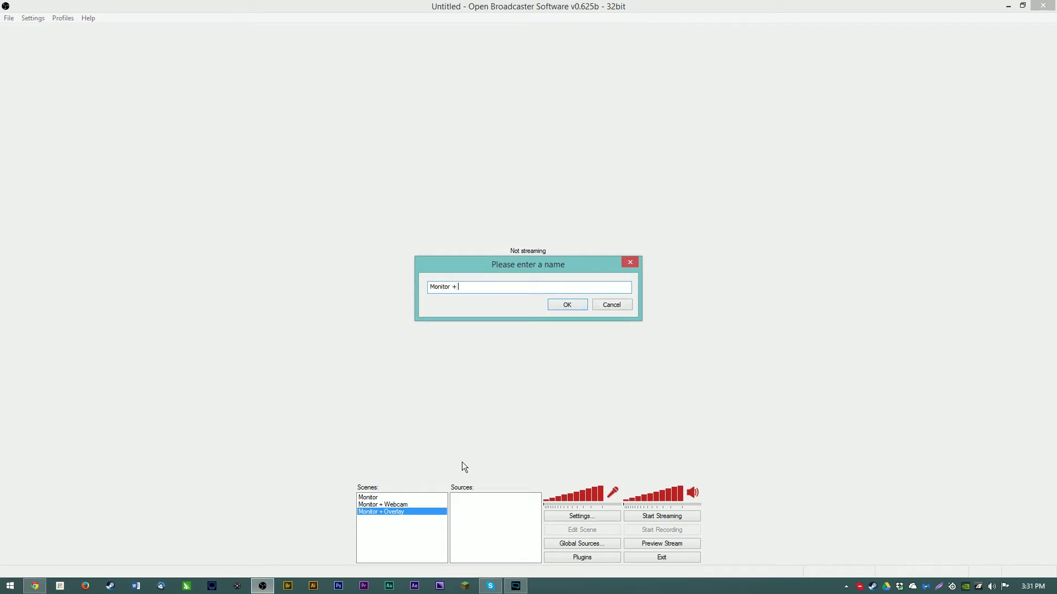
pyautogui.write('Monitor + OverlaySlides')
pyautogui.press('Return')
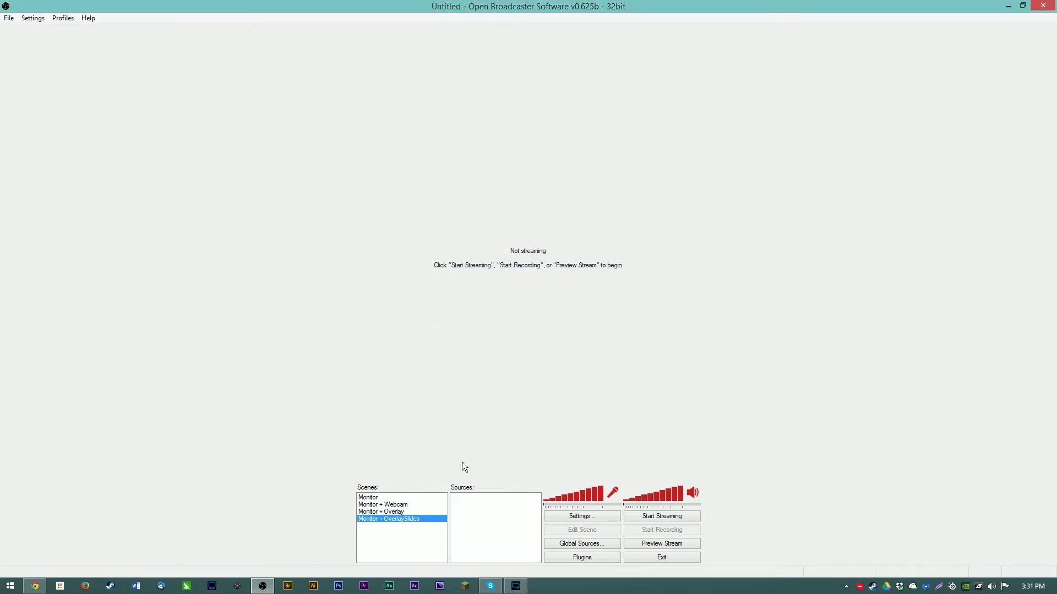
pyautogui.click(395, 513)
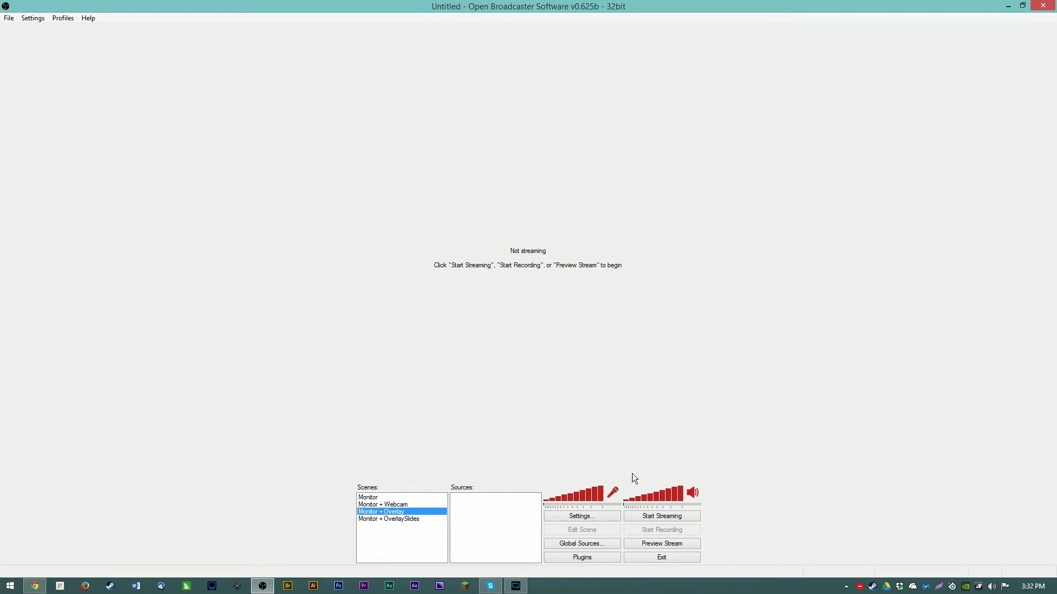
# Create a global Image source named Overlay.
pyautogui.click(605, 546)
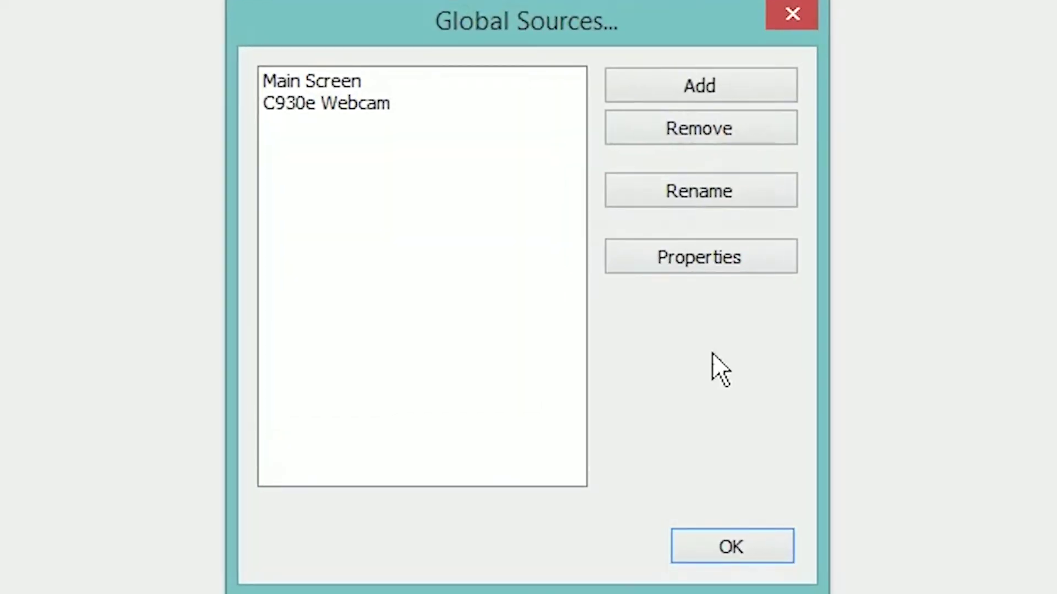
pyautogui.click(728, 93)
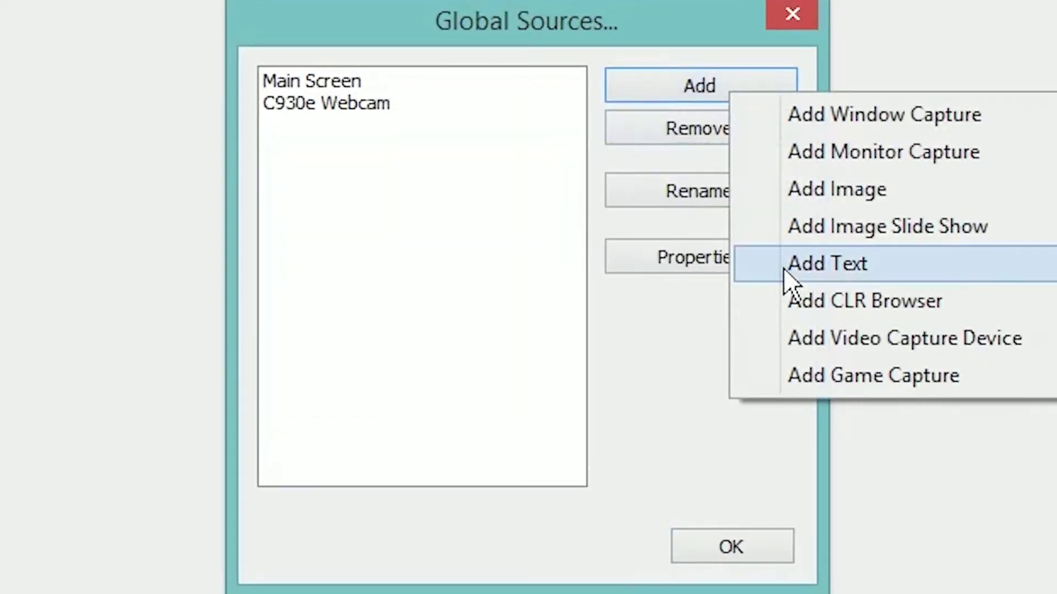
pyautogui.click(850, 188)
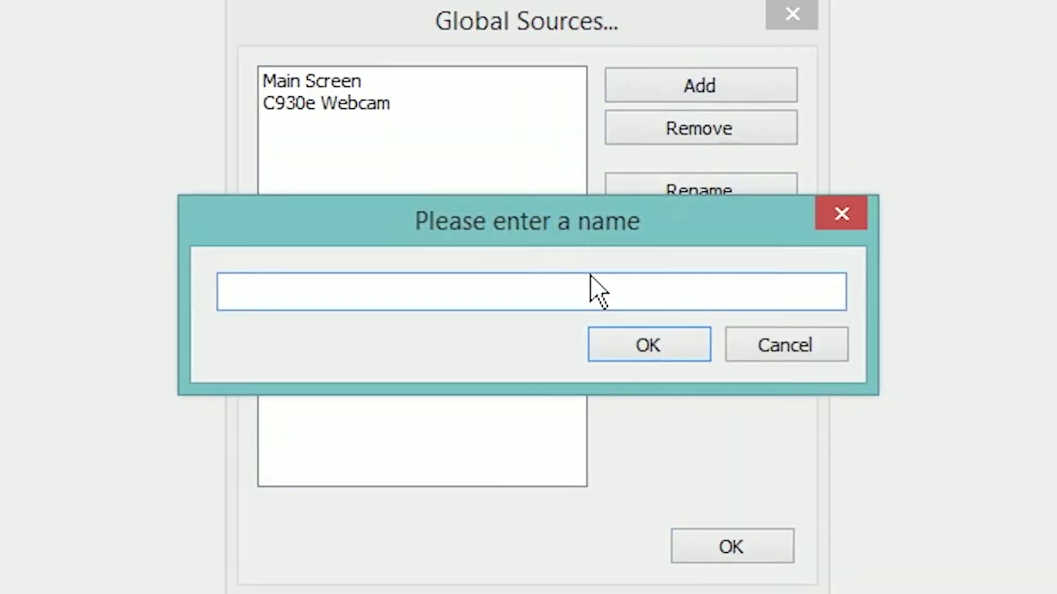
pyautogui.press('Return')
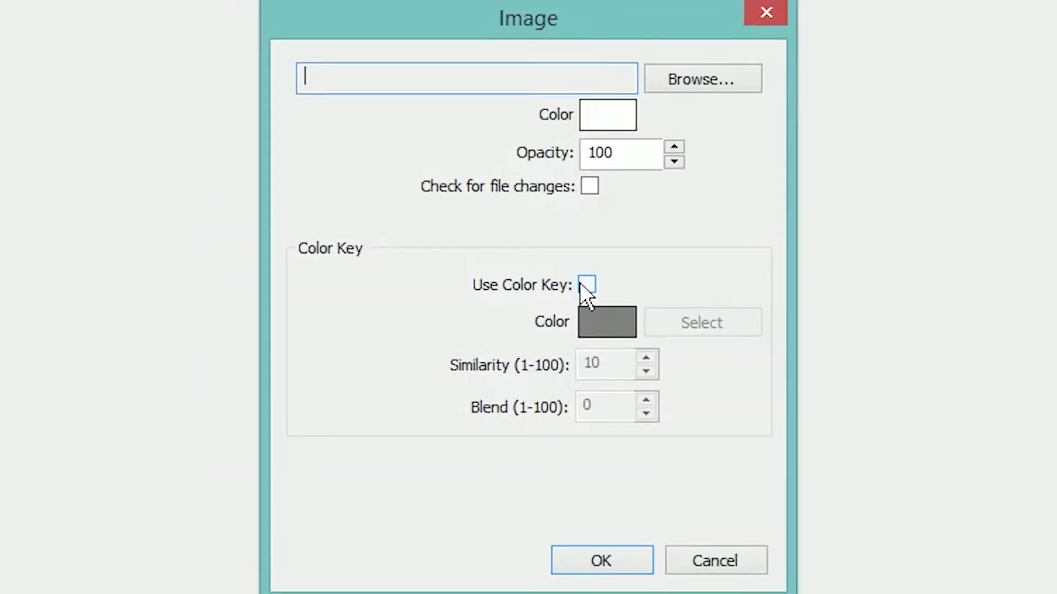
# Load Epos Hearthstone Overlay.png from Dropbox > StreamFiles as the Overlay image.
pyautogui.click(709, 84)
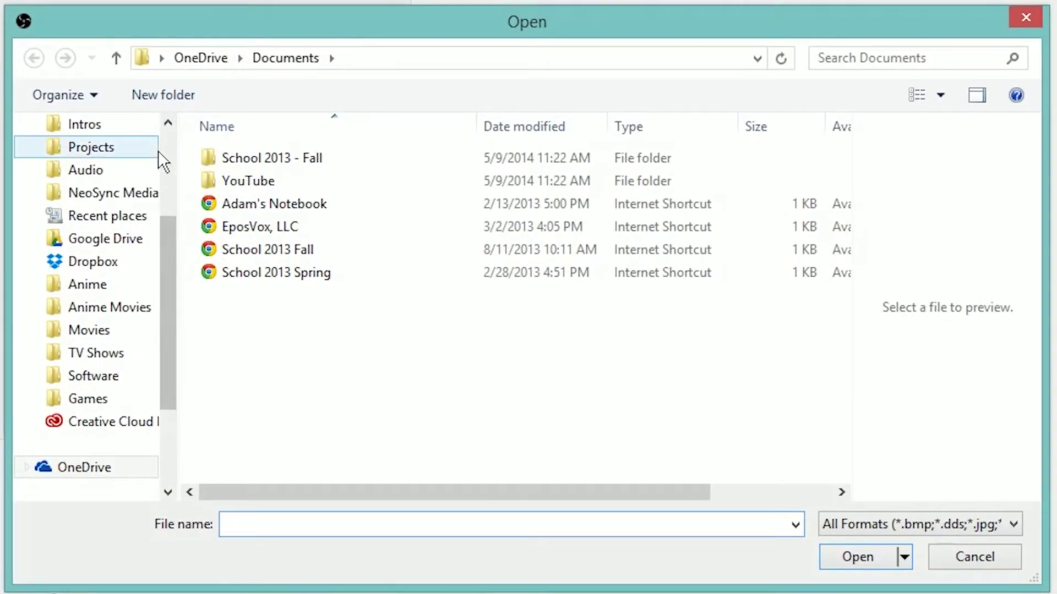
pyautogui.scroll(-5, 160, 170)
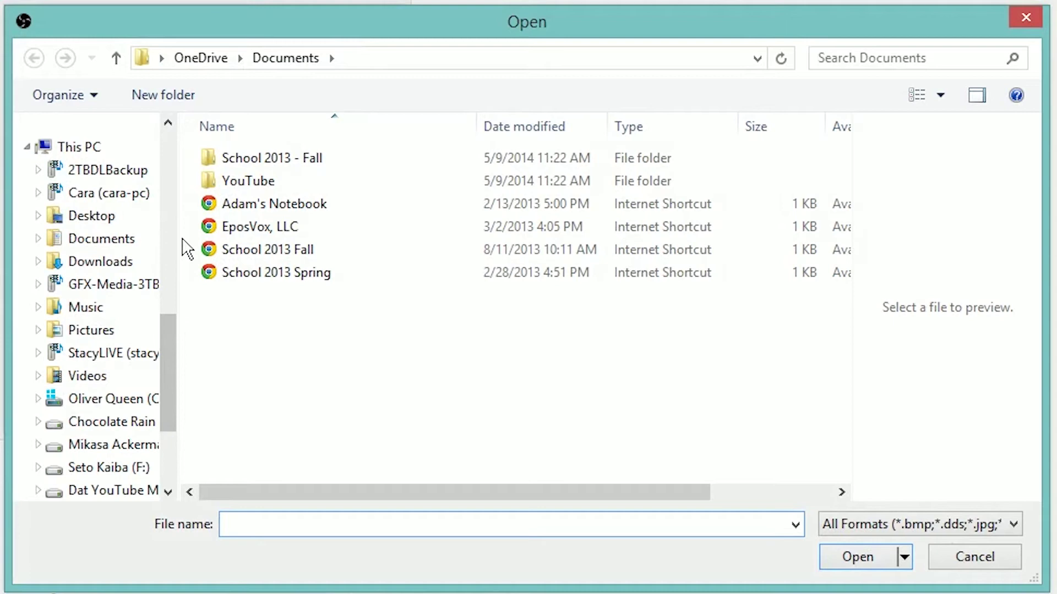
pyautogui.scroll(5, 173, 160)
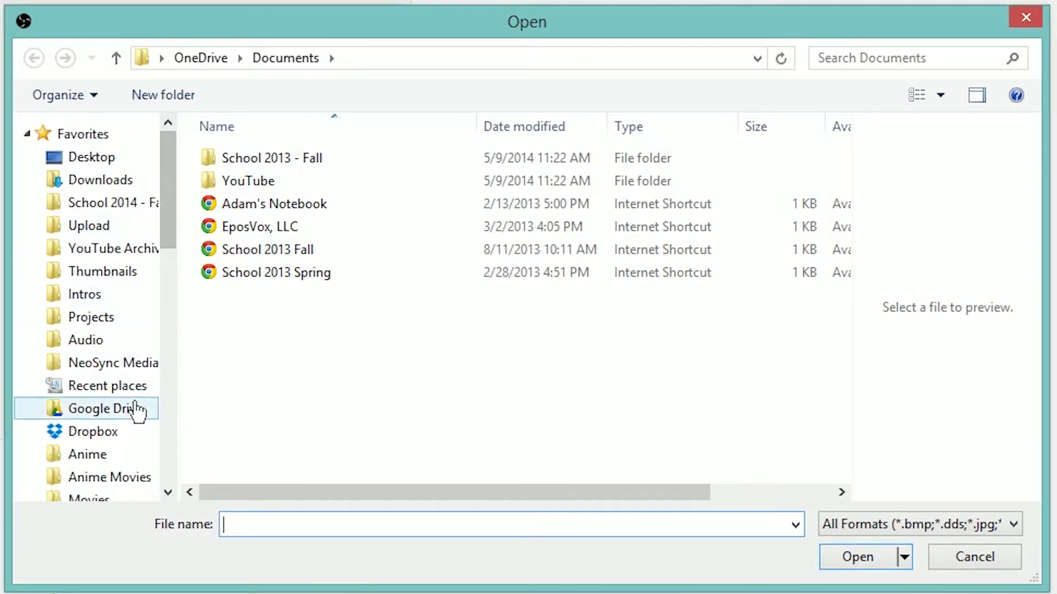
pyautogui.click(131, 436)
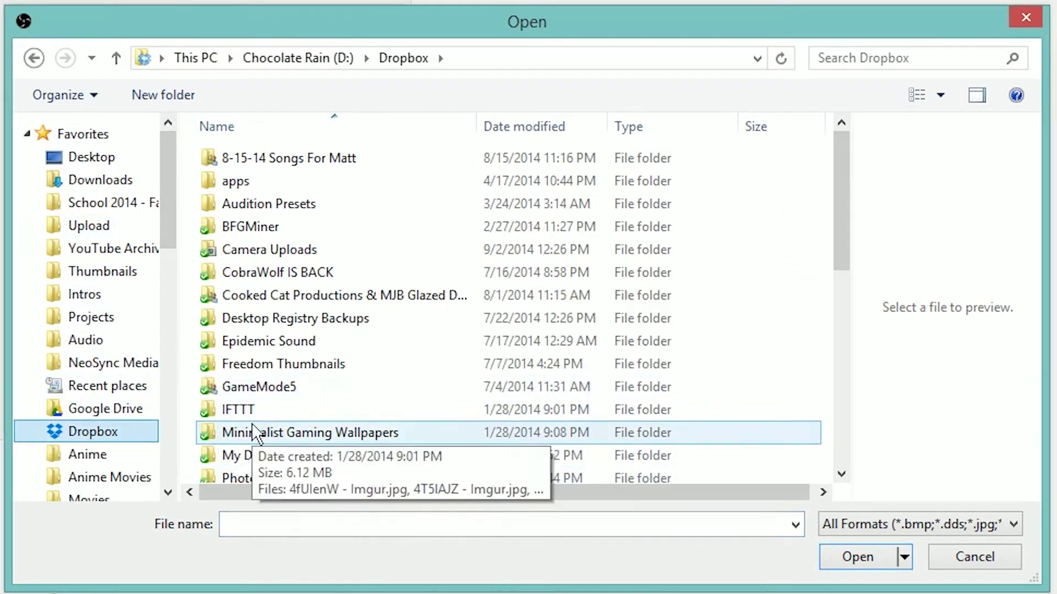
pyautogui.click(225, 410)
pyautogui.scroll(-4, 221, 417)
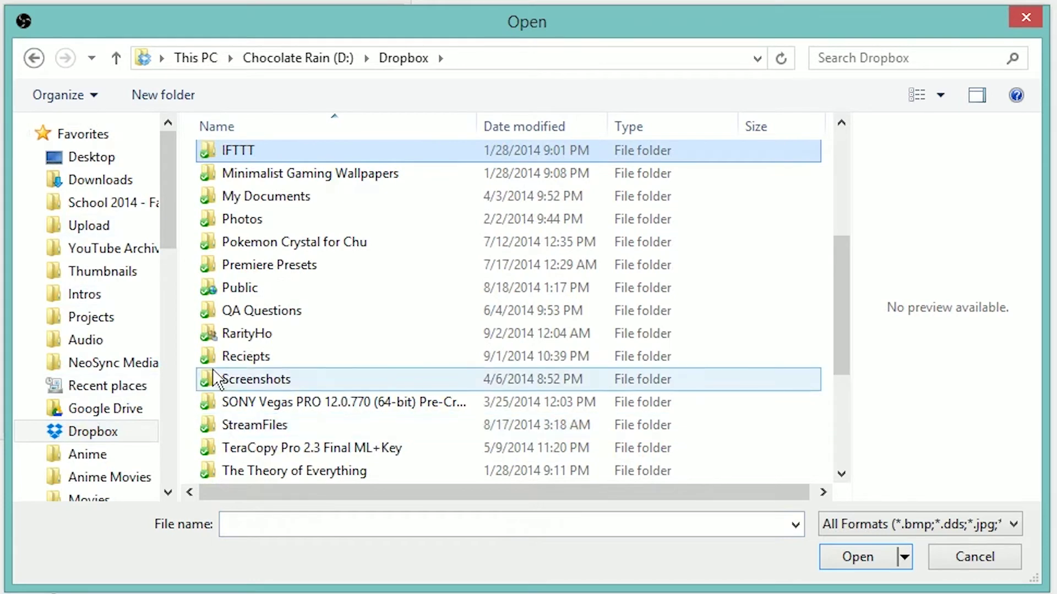
pyautogui.doubleClick(264, 428)
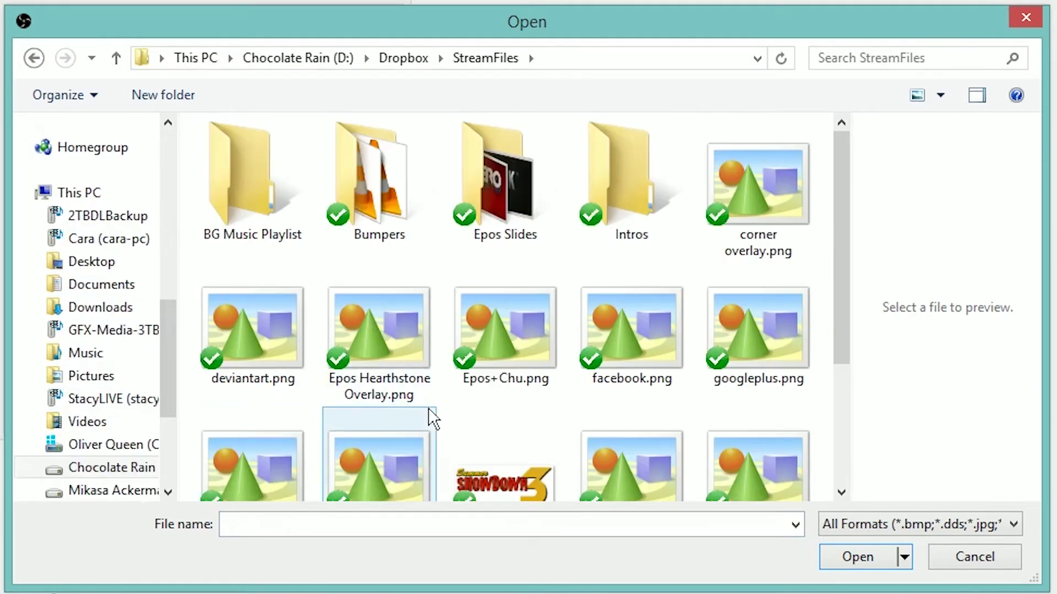
pyautogui.click(420, 337)
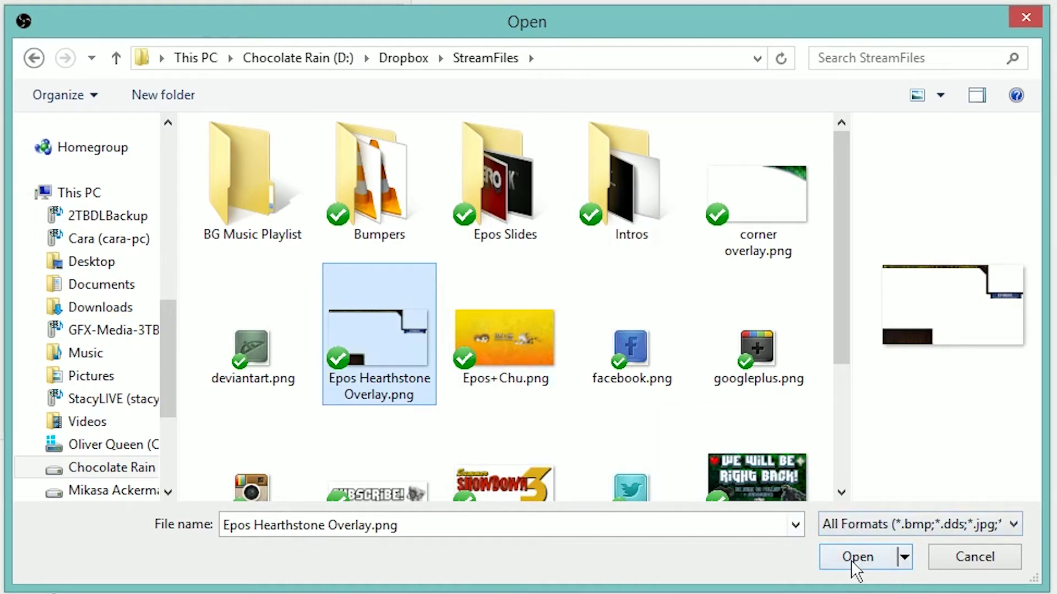
pyautogui.press('Return')
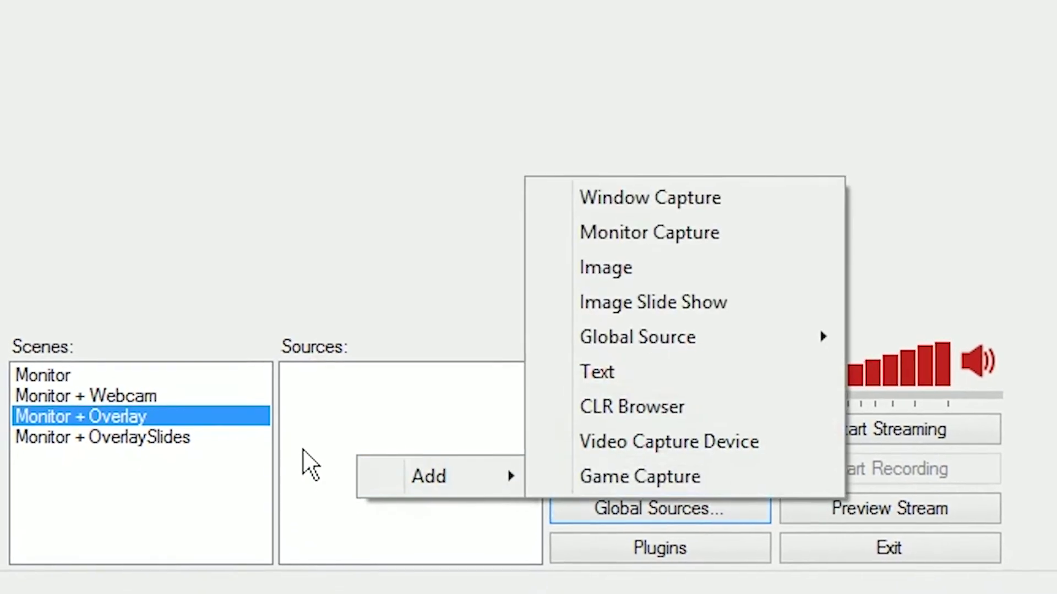
# Switch to Monitor + OverlaySlides and add the Main Screen global source.
pyautogui.click(237, 439)
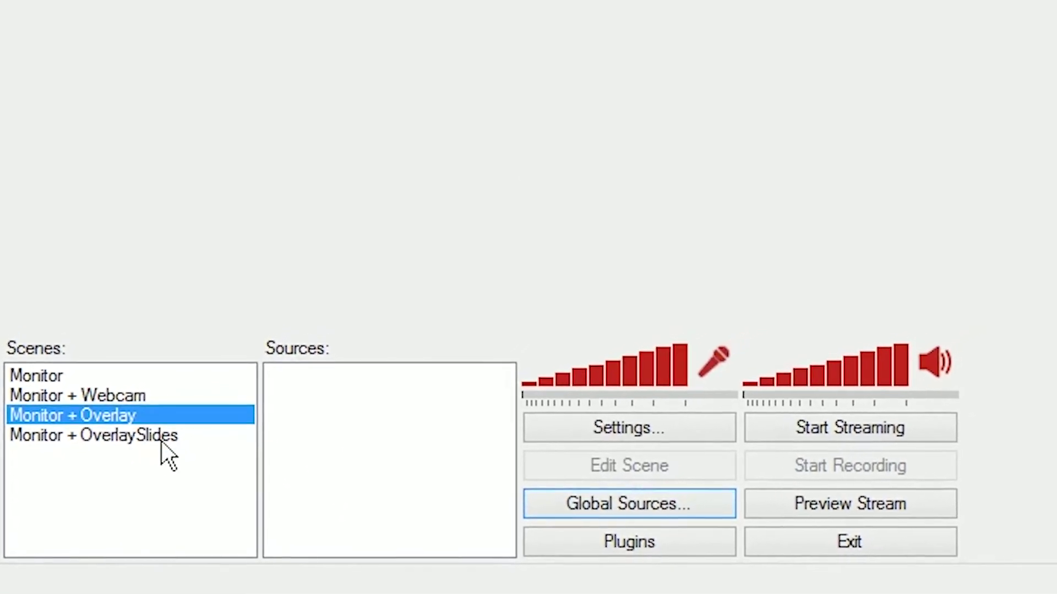
pyautogui.click(160, 433)
pyautogui.rightClick(375, 410)
pyautogui.moveTo(461, 437)
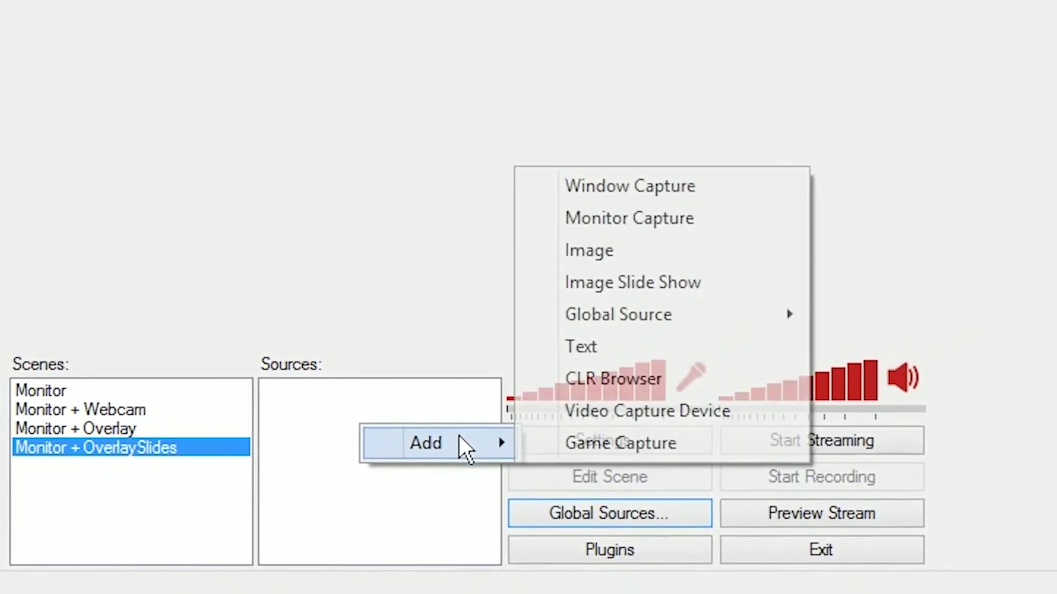
pyautogui.moveTo(733, 325)
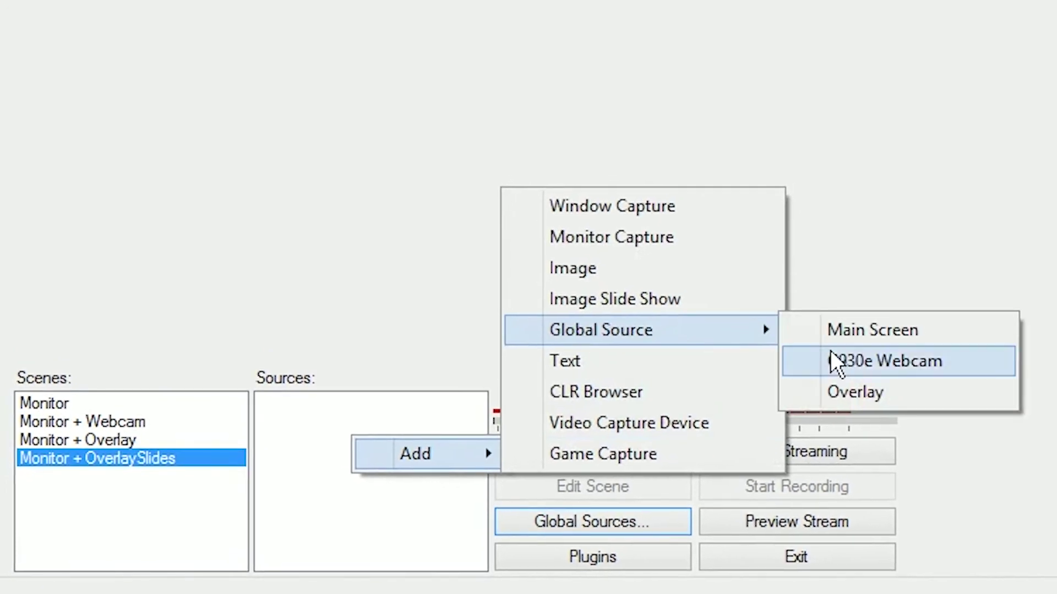
pyautogui.click(833, 330)
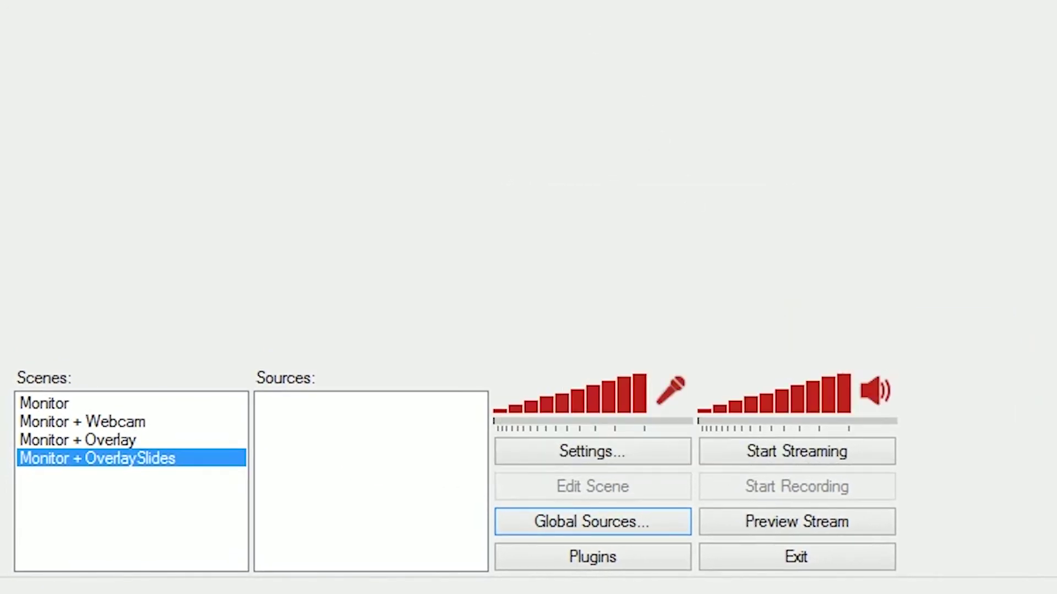
# Add the C930e Webcam and Overlay global sources to the scene.
pyautogui.rightClick(348, 525)
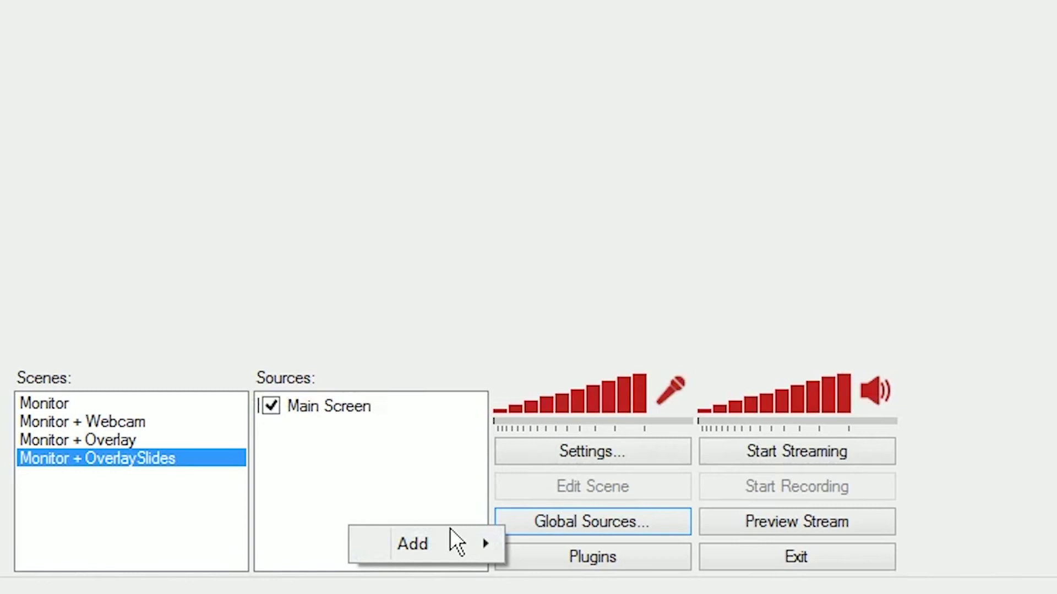
pyautogui.moveTo(461, 538)
pyautogui.moveTo(740, 419)
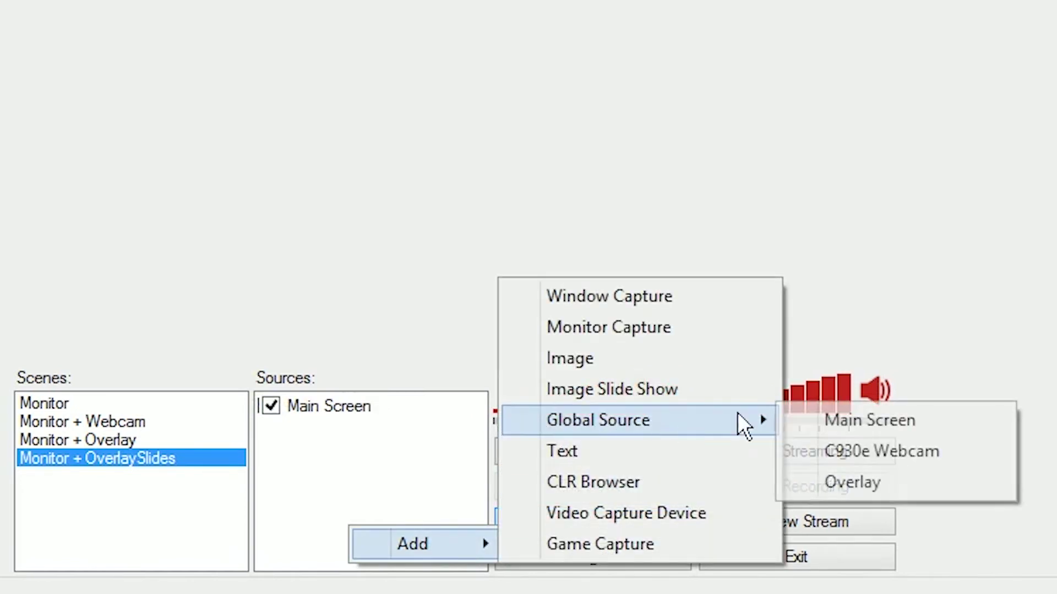
pyautogui.click(912, 450)
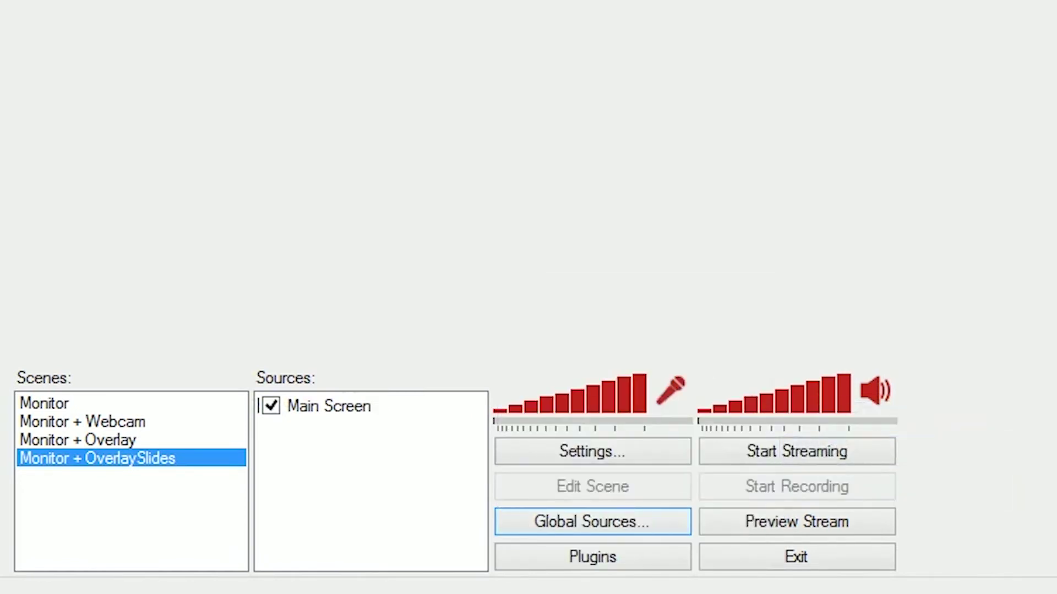
pyautogui.rightClick(403, 467)
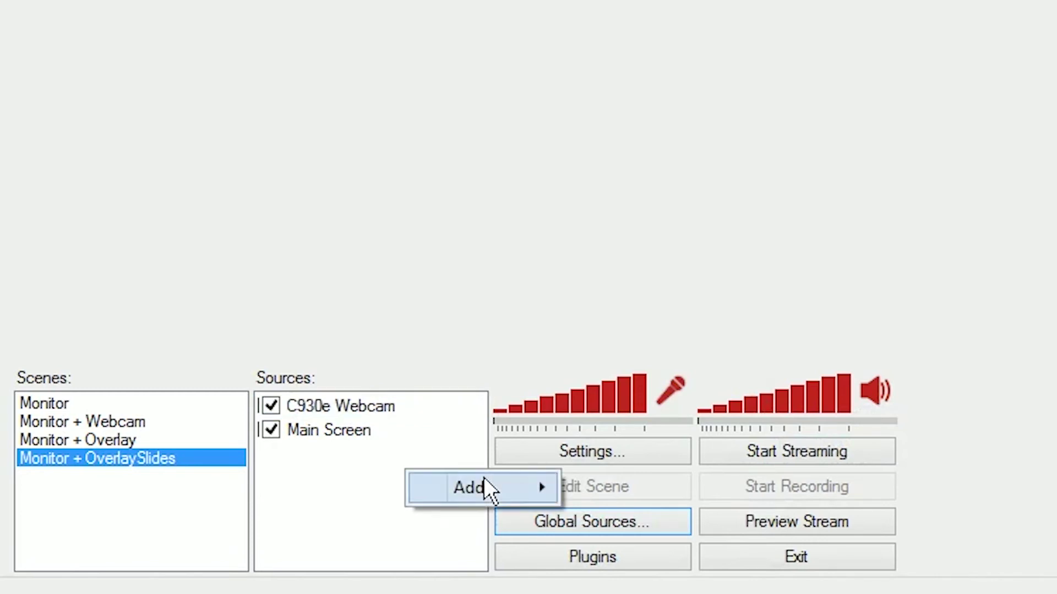
pyautogui.moveTo(484, 487)
pyautogui.moveTo(686, 372)
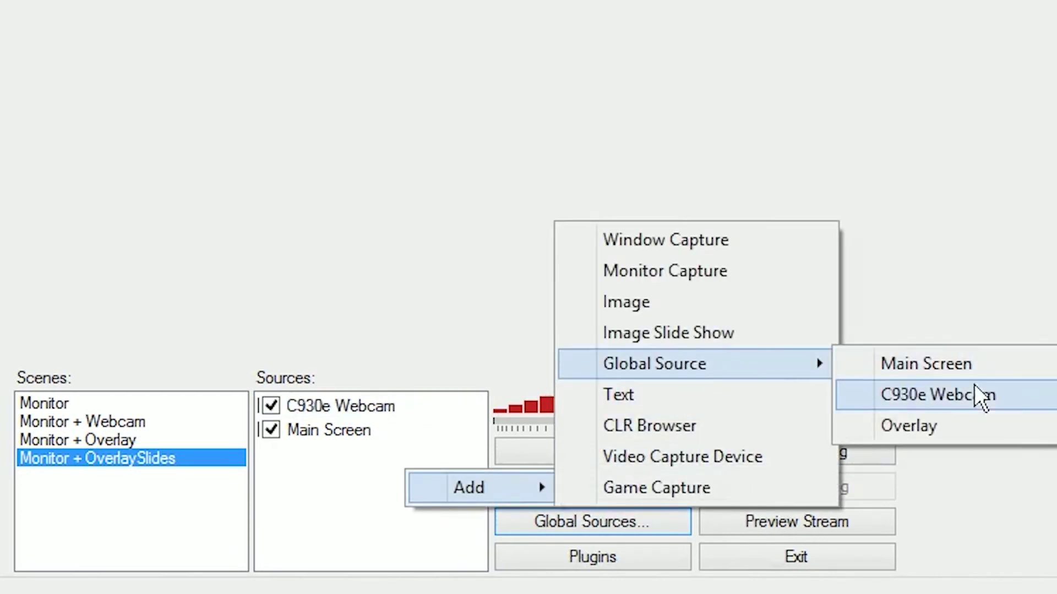
pyautogui.click(1005, 436)
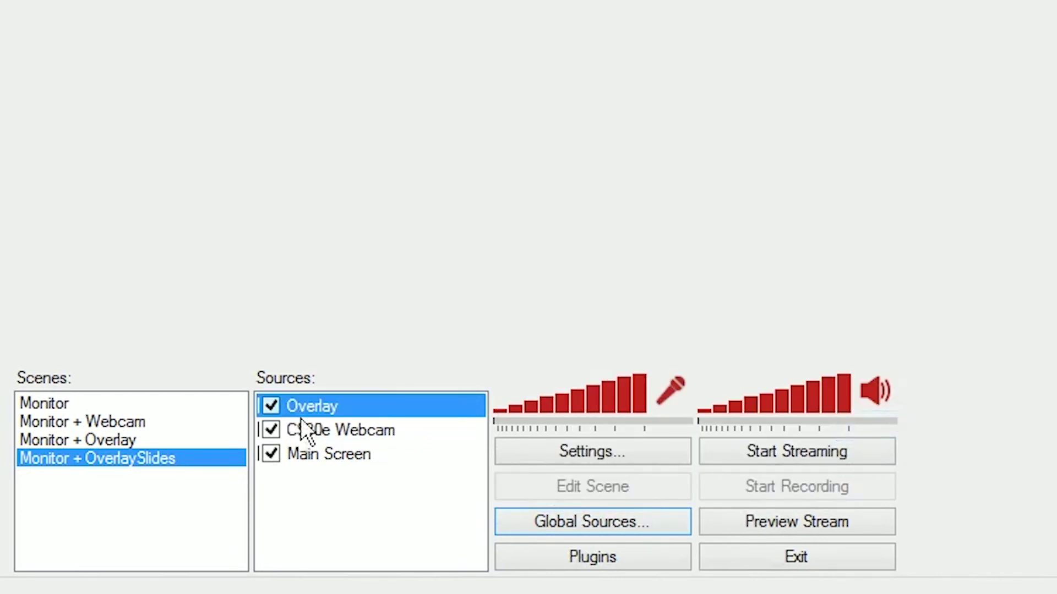
# Move Overlay one layer down below the webcam, then select C930e Webcam.
pyautogui.rightClick(309, 407)
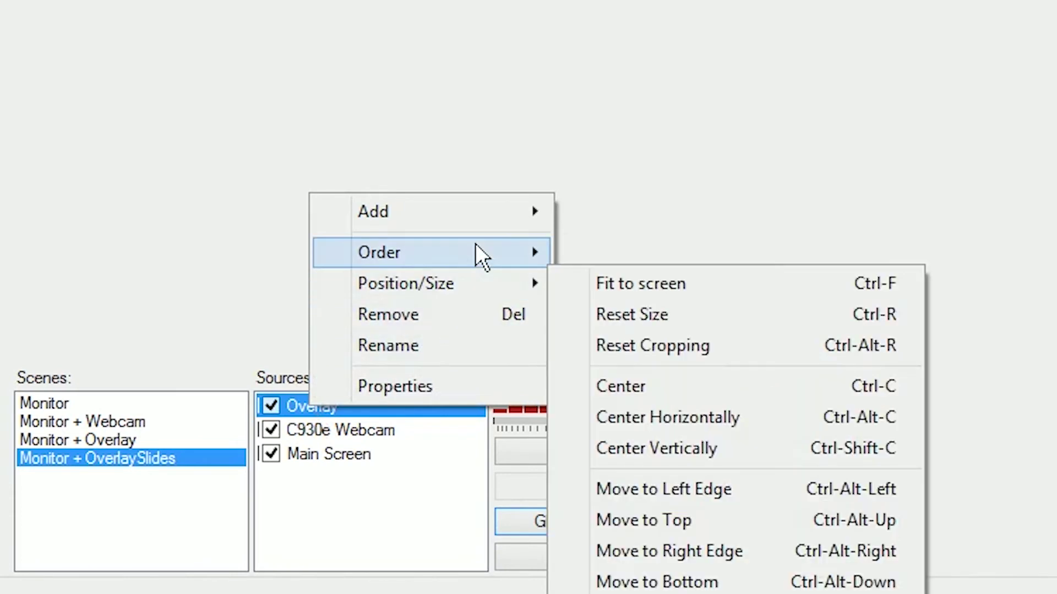
pyautogui.moveTo(476, 252)
pyautogui.click(619, 283)
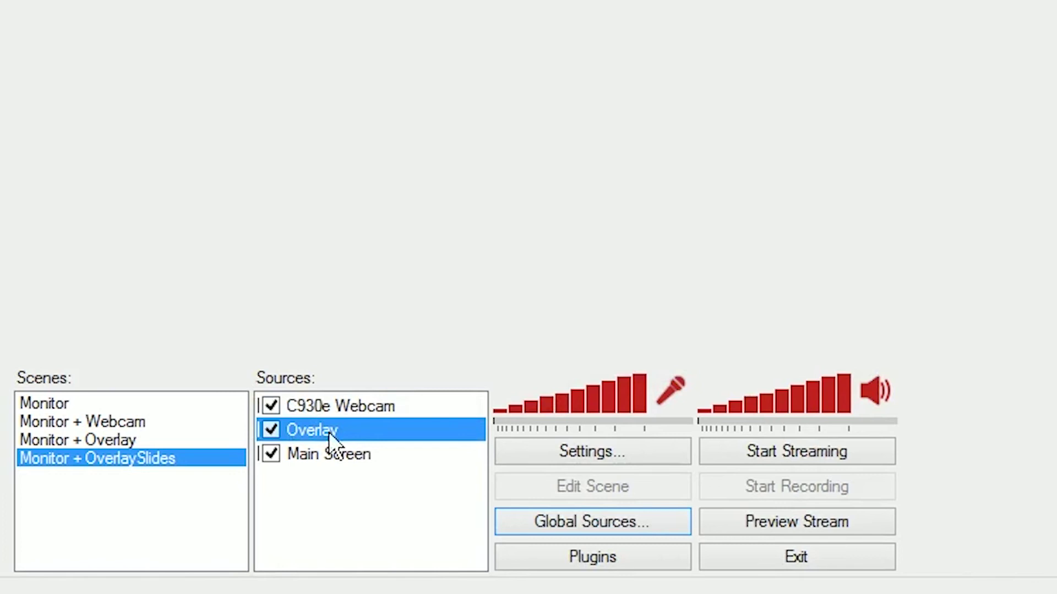
pyautogui.click(366, 410)
# Preview the scene in edit mode, shrink the webcam toward the top-left and enlarge the Overlay over the frame.
pyautogui.click(722, 520)
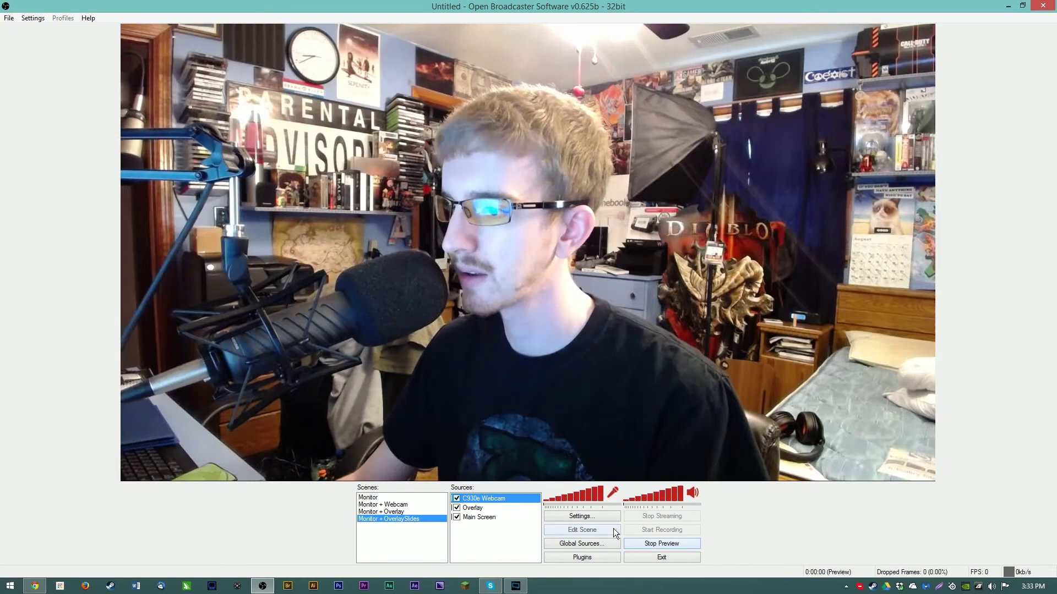
pyautogui.click(613, 530)
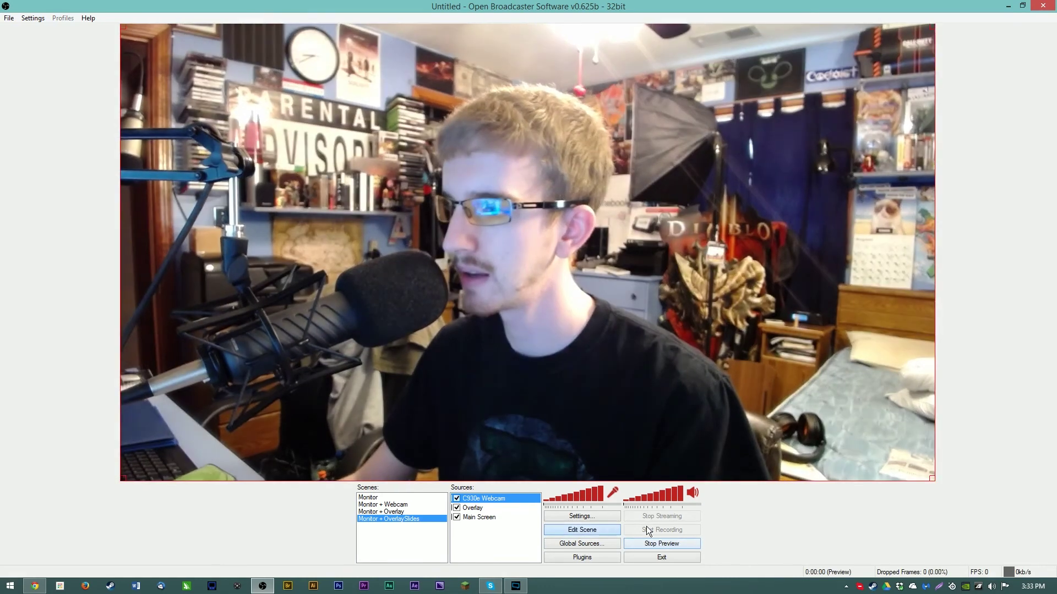
pyautogui.moveTo(930, 478); pyautogui.dragTo(355, 178)
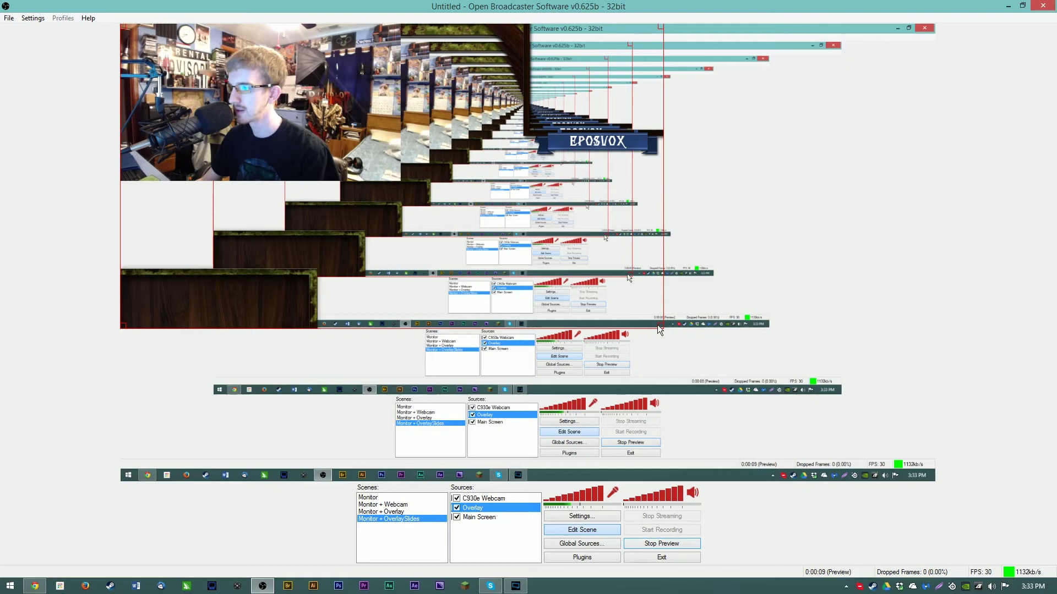
pyautogui.moveTo(660, 329); pyautogui.dragTo(948, 452)
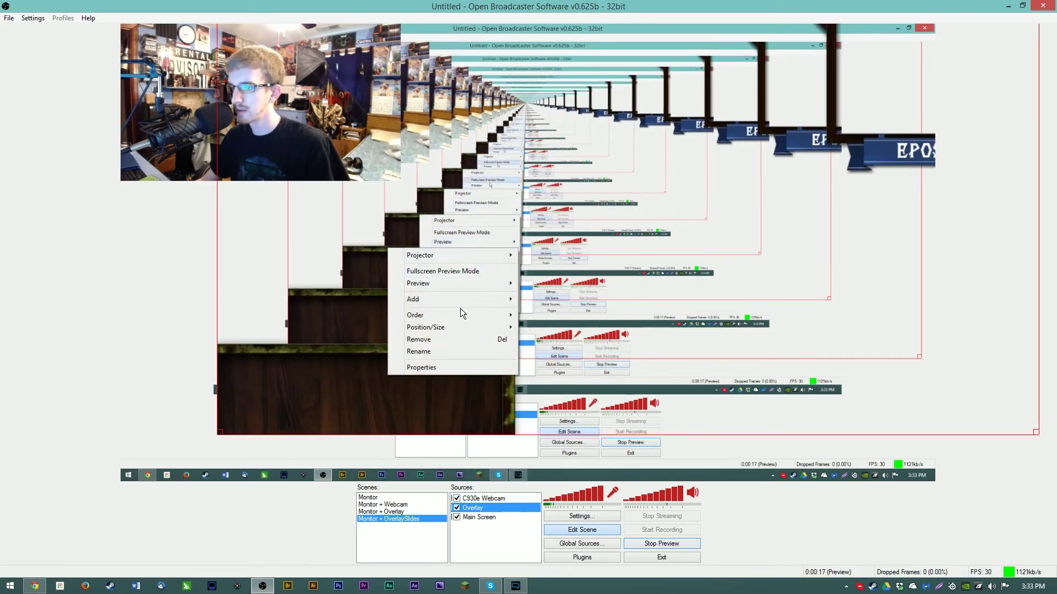
pyautogui.moveTo(462, 321)
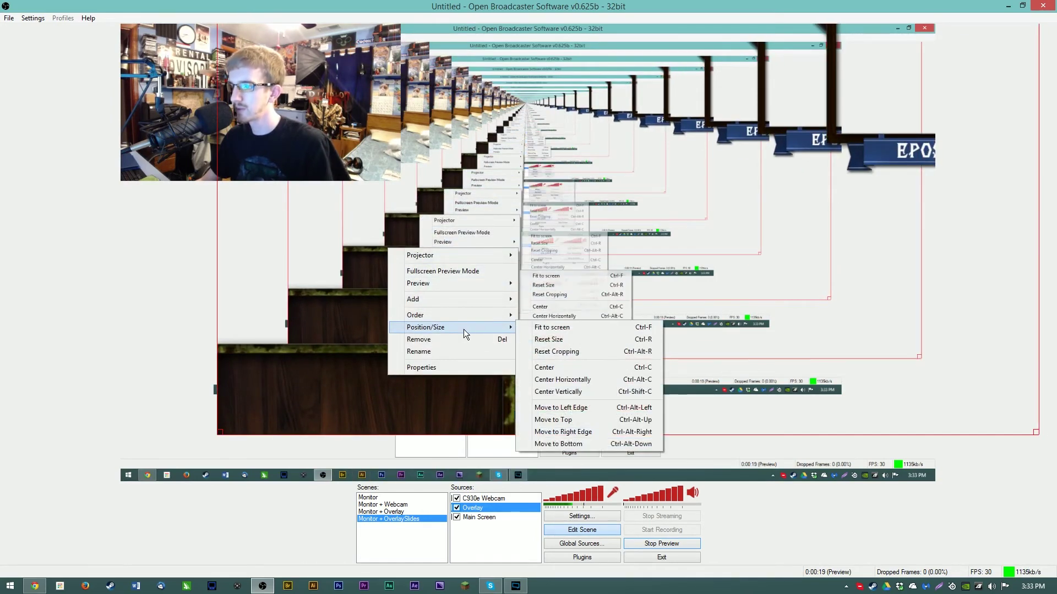
# Fit the Overlay to screen, then move the C930e Webcam into the top-right frame, nudging it into place.
pyautogui.click(561, 328)
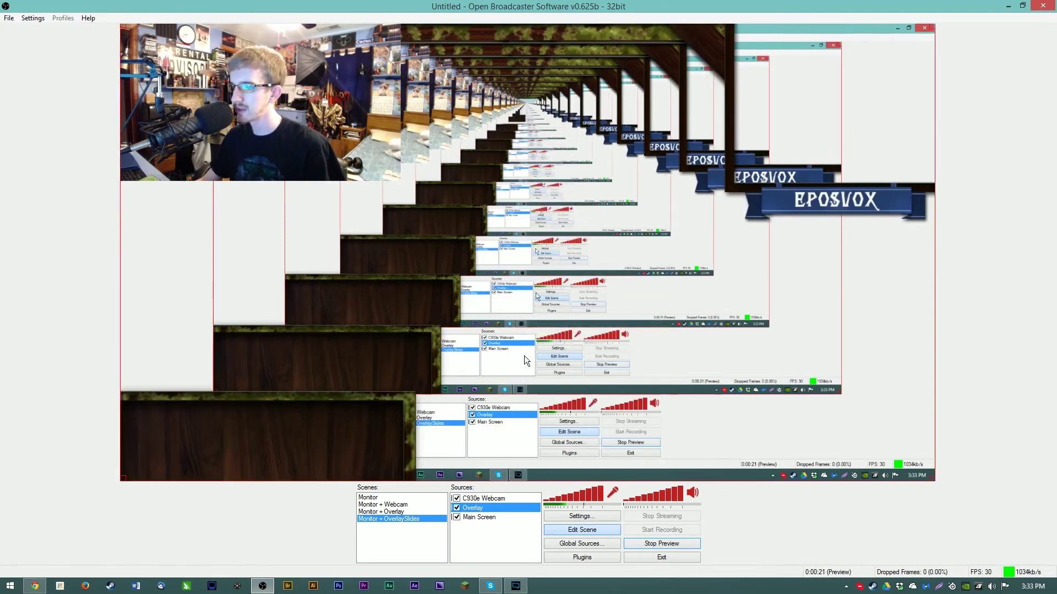
pyautogui.click(497, 498)
pyautogui.moveTo(252, 150); pyautogui.dragTo(864, 151)
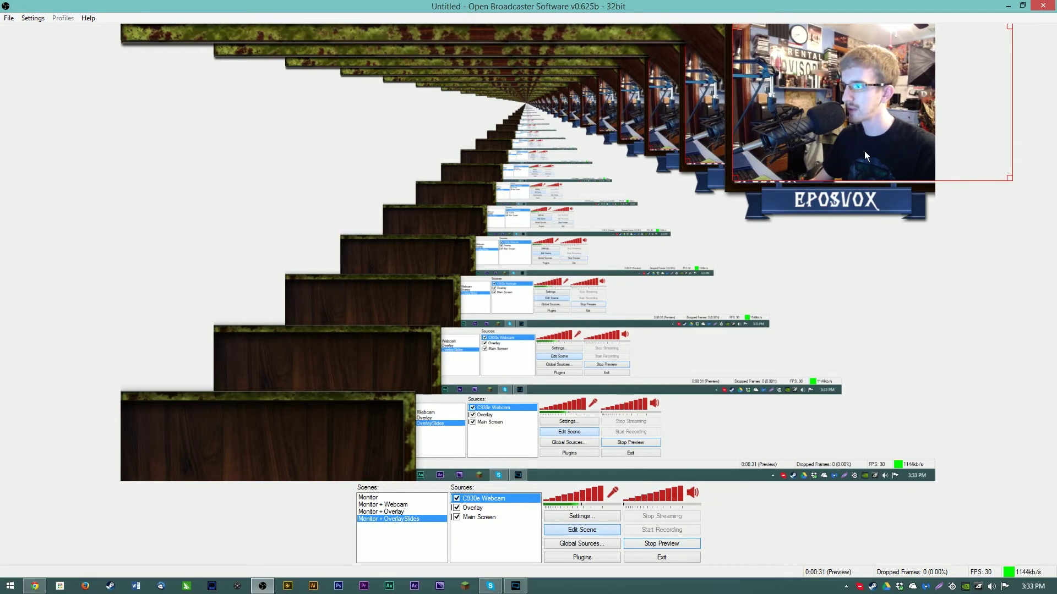
pyautogui.press('Right')
pyautogui.press('Right')
pyautogui.press('Right')
pyautogui.press('Down')
pyautogui.press('Down')
pyautogui.press('Down')
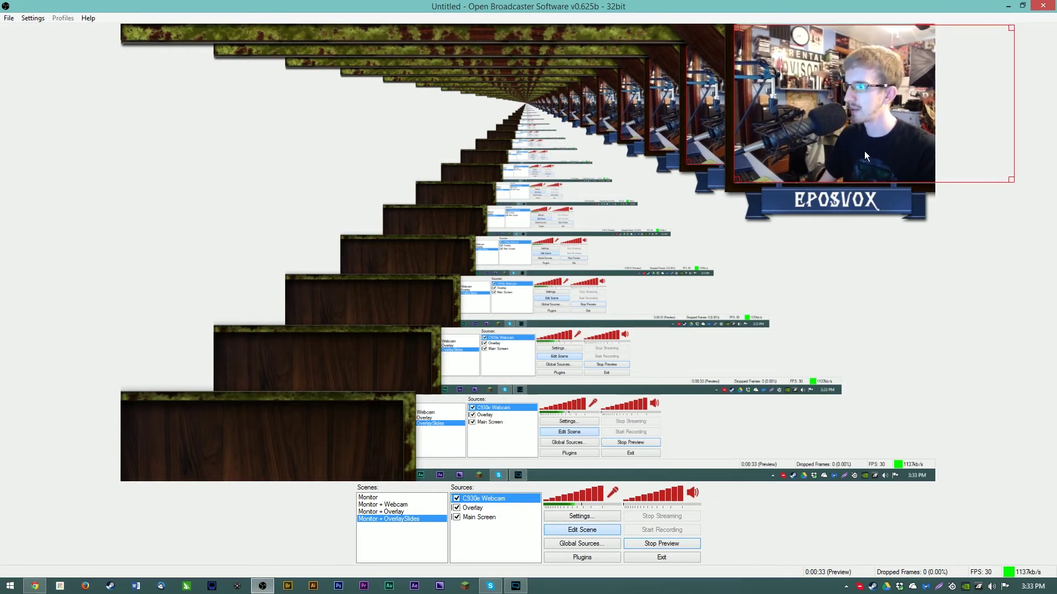
pyautogui.press('Right')
pyautogui.press('Down')
pyautogui.press('Down')
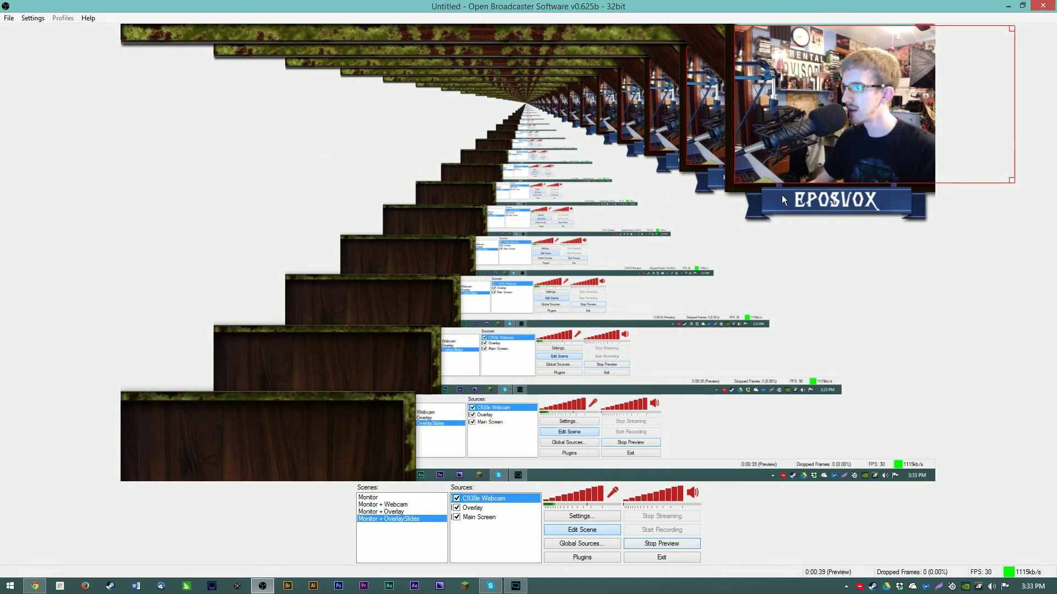
# Check the overlay outline against the webcam, exit scene editing and stop the preview.
pyautogui.click(475, 507)
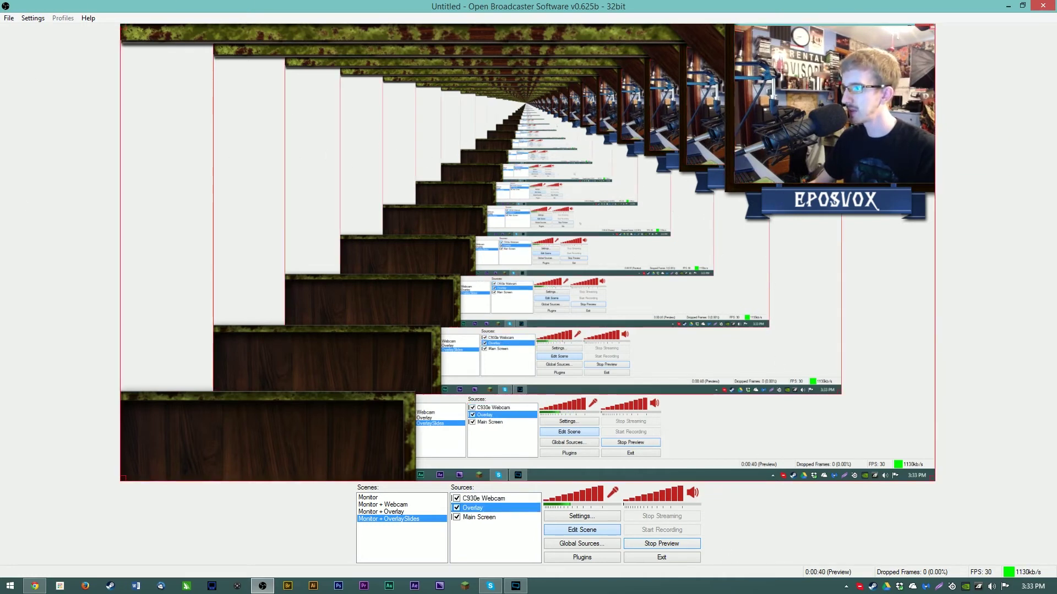
pyautogui.click(482, 552)
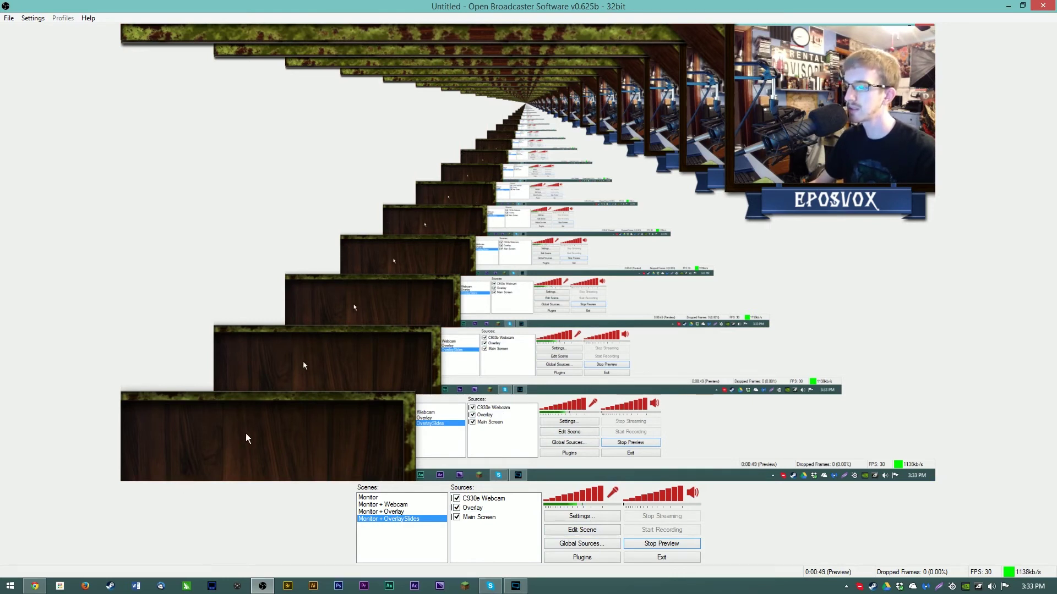
pyautogui.click(611, 533)
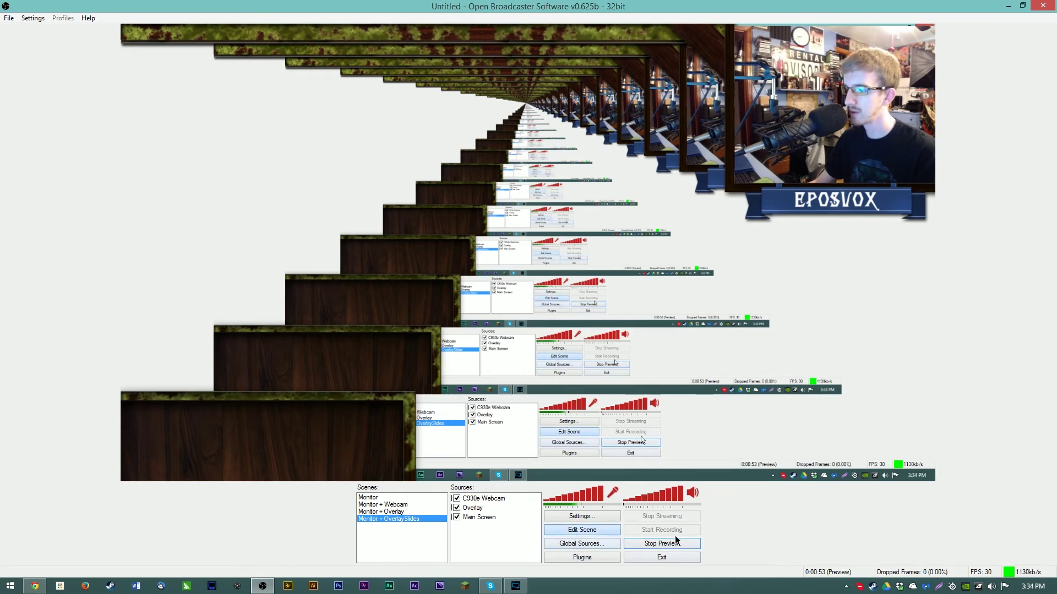
pyautogui.click(693, 544)
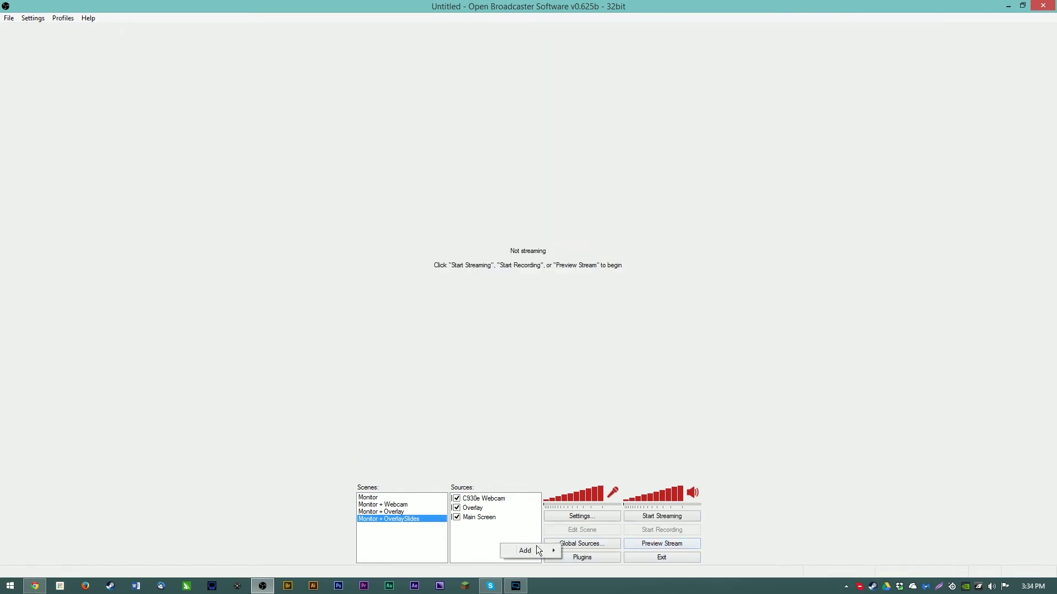
# Add a new global Image Slide Show source named Sponsors.
pyautogui.click(598, 544)
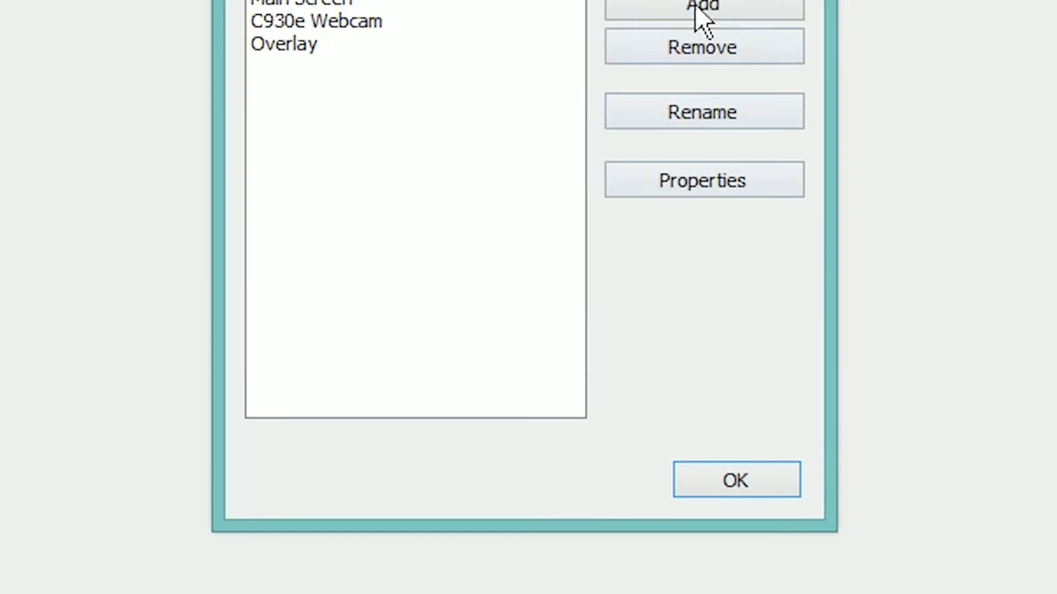
pyautogui.click(749, 10)
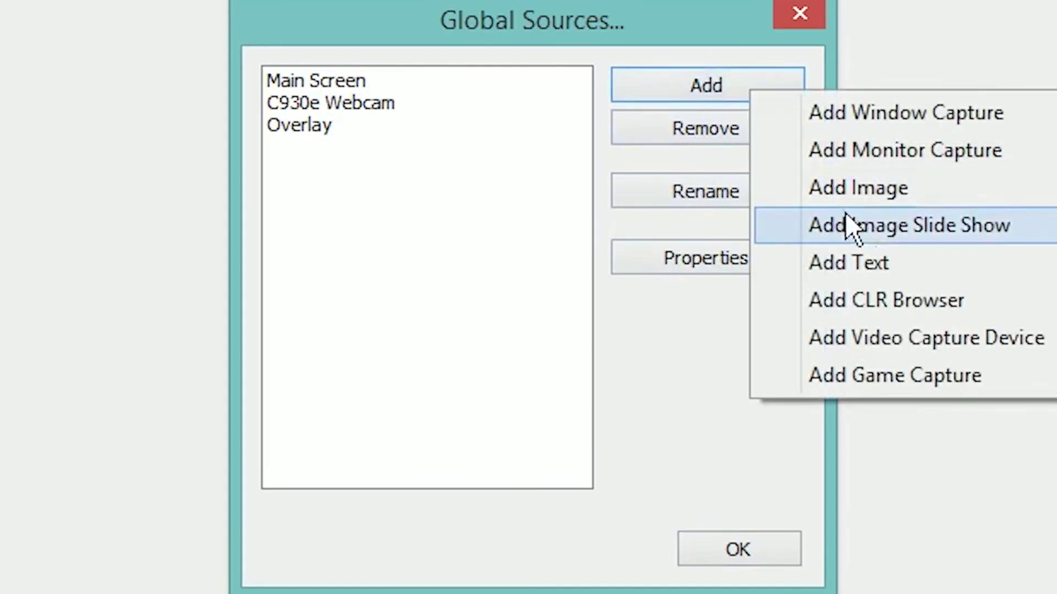
pyautogui.click(998, 233)
pyautogui.write('Spo')
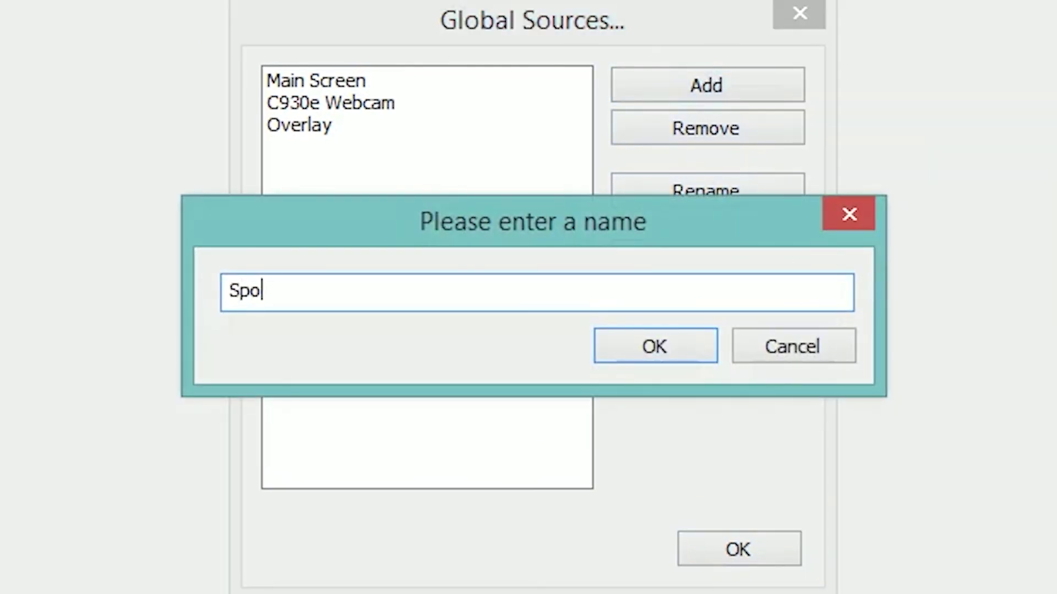
pyautogui.write('nsoer')
pyautogui.press('Return')
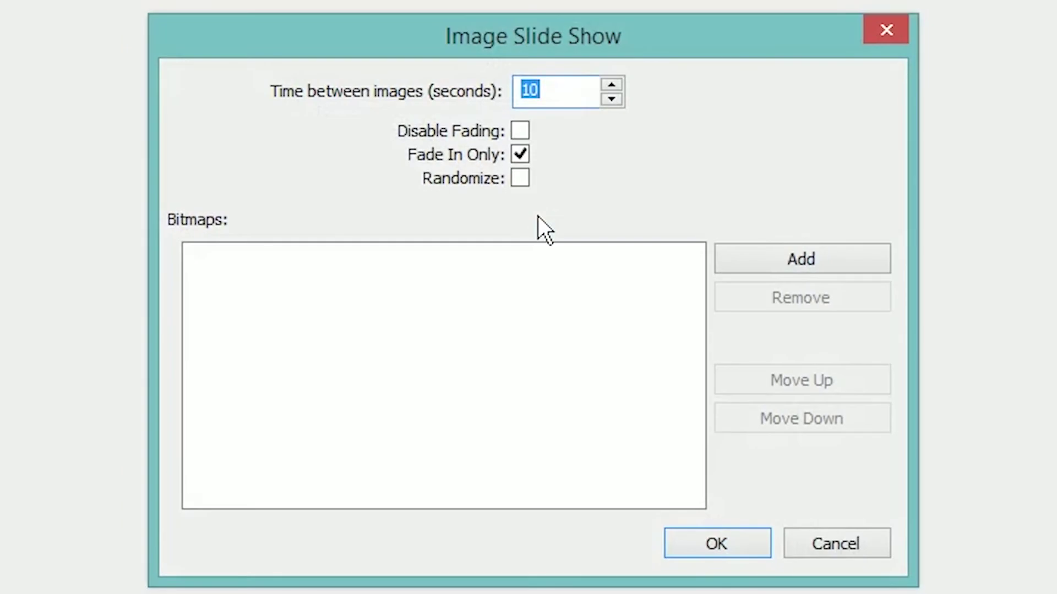
# Set the slideshow to 5 seconds, randomized, with all seven Epos Slides images, and confirm.
pyautogui.write('5')
pyautogui.click(521, 177)
pyautogui.click(753, 249)
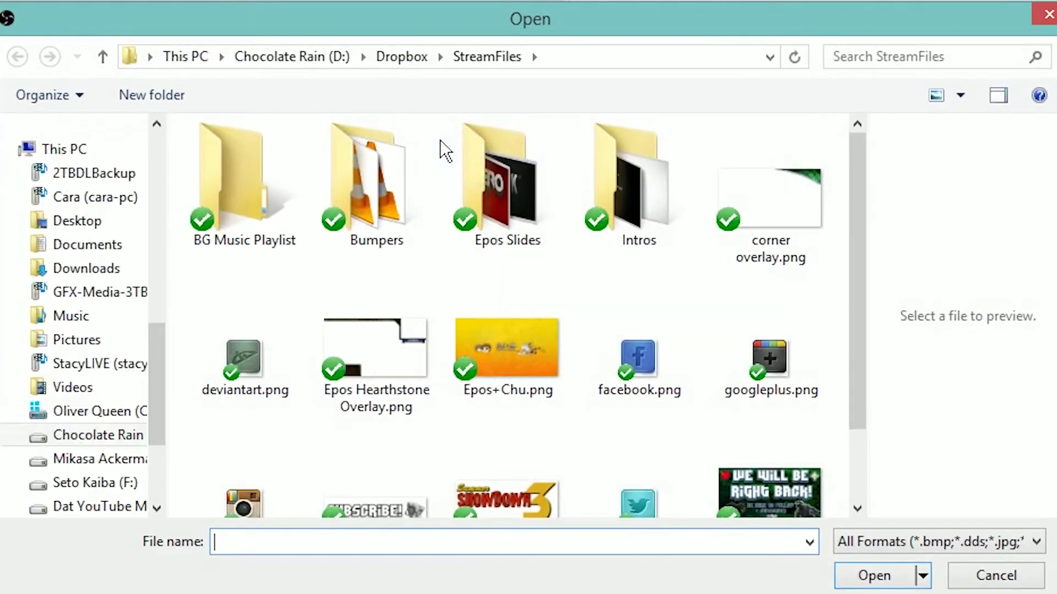
pyautogui.doubleClick(477, 189)
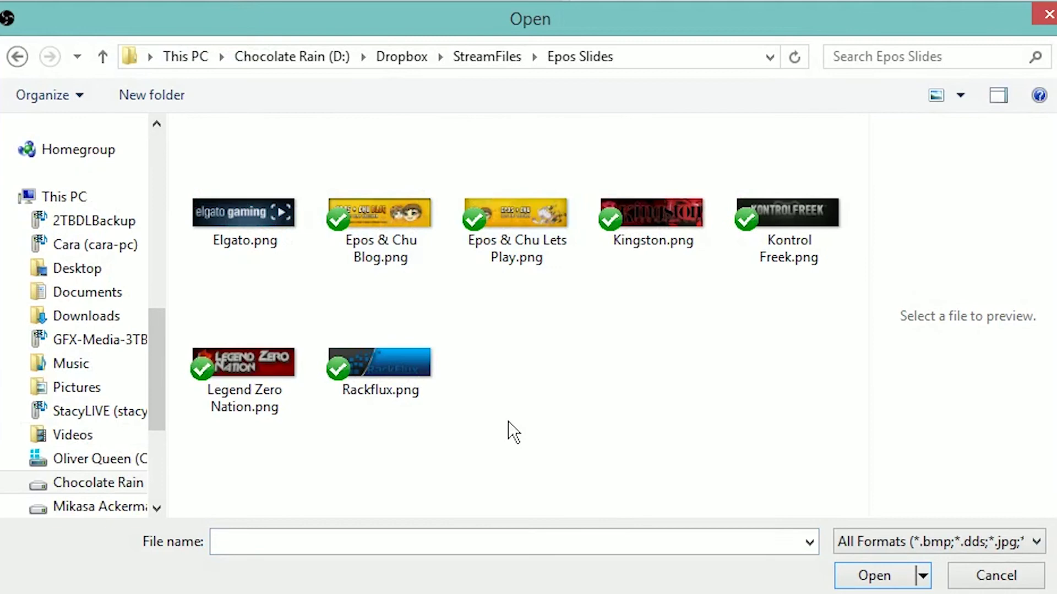
pyautogui.moveTo(744, 421); pyautogui.dragTo(288, 120)
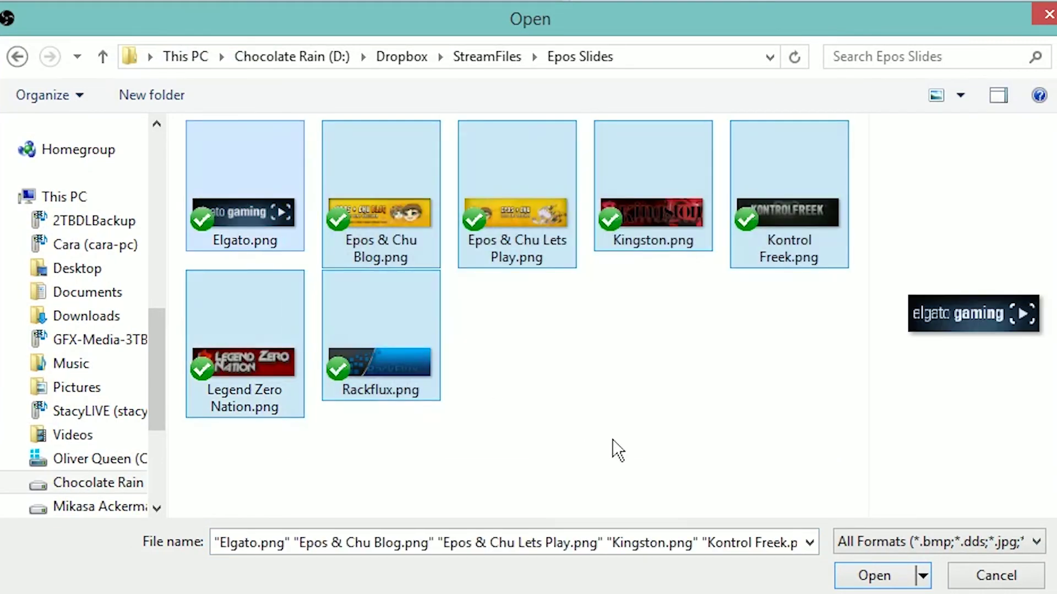
pyautogui.click(863, 573)
pyautogui.click(700, 548)
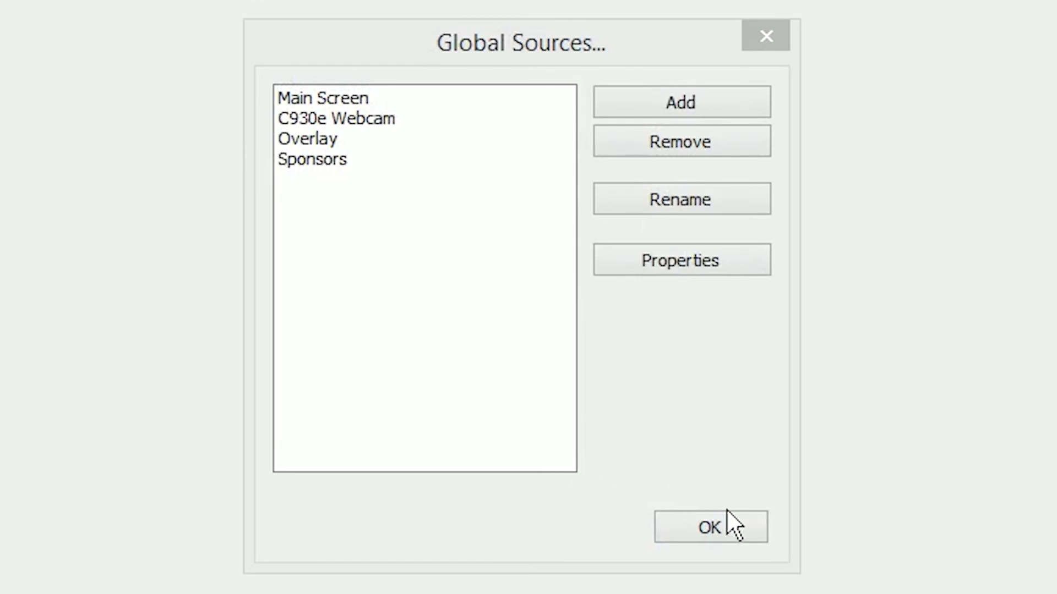
# Add the Sponsors global source to the Monitor + OverlaySlides scene.
pyautogui.click(723, 527)
pyautogui.rightClick(480, 530)
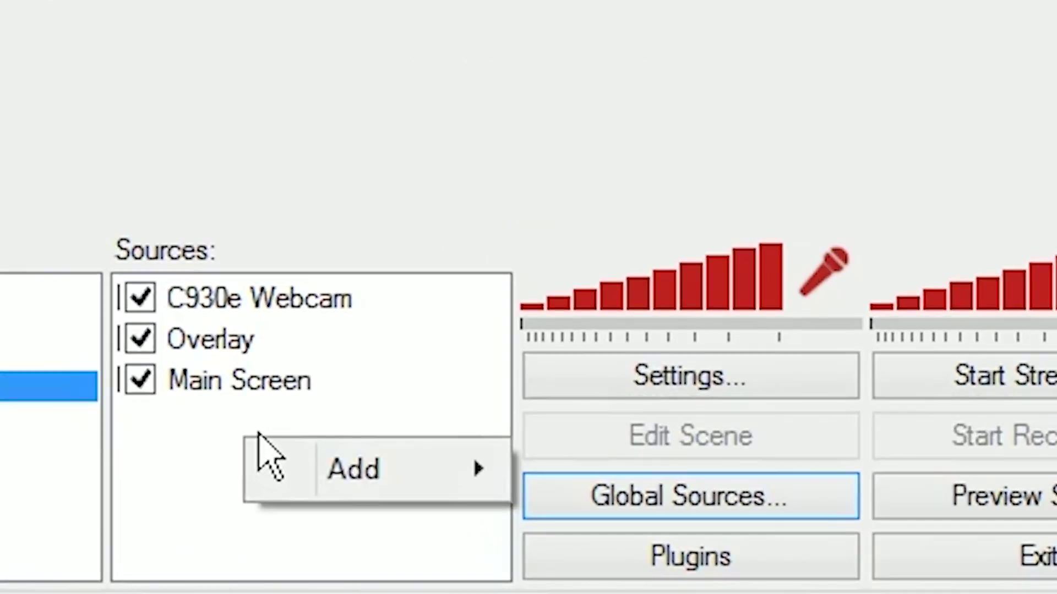
pyautogui.moveTo(319, 457)
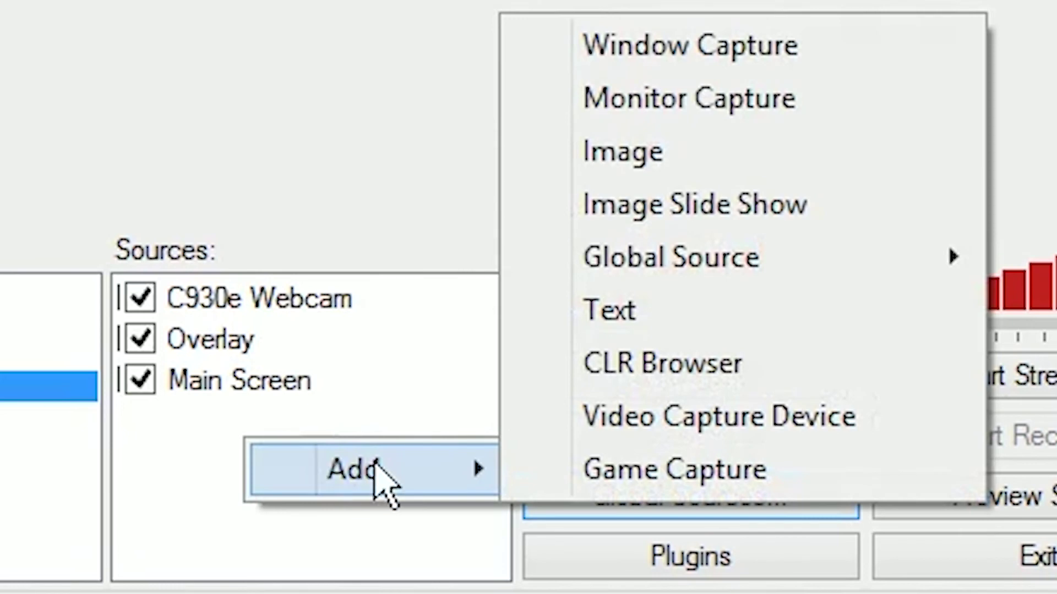
pyautogui.moveTo(861, 273)
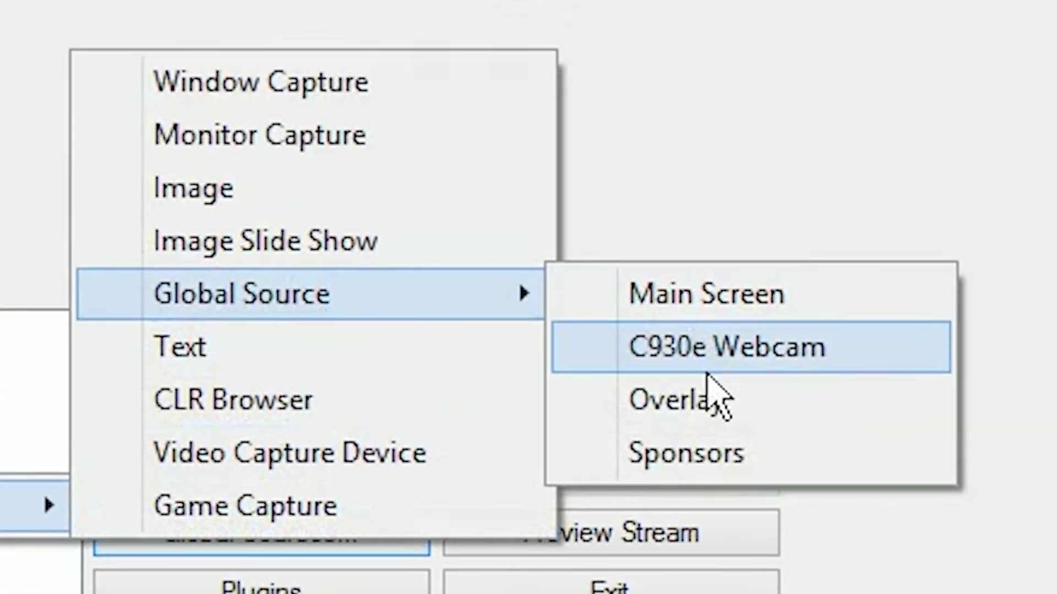
pyautogui.click(715, 452)
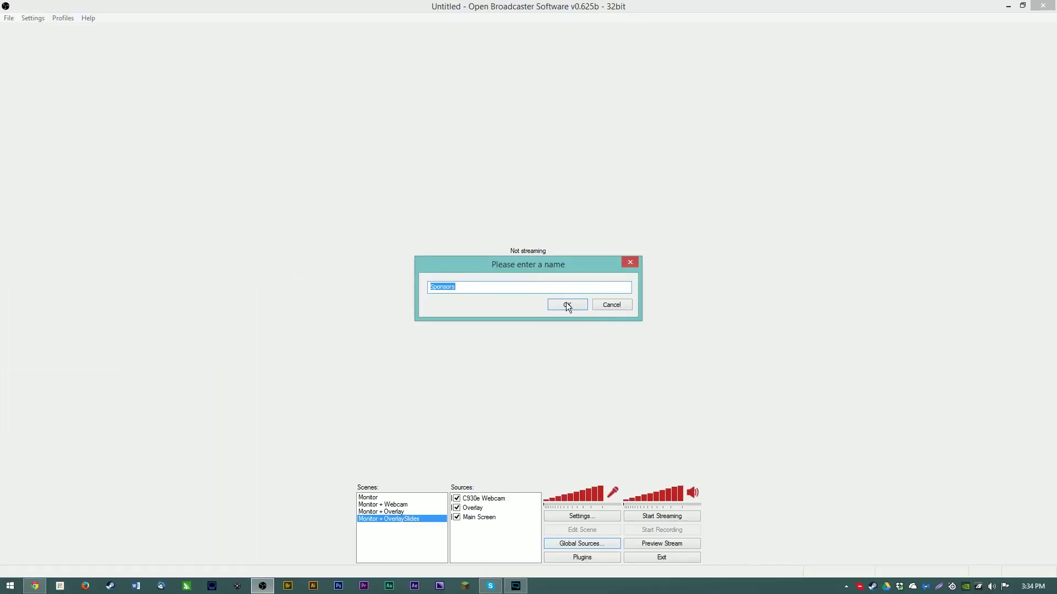
pyautogui.click(566, 306)
# Preview the scene and place the Sponsors slideshow in the overlay's bottom-left wooden panel.
pyautogui.click(637, 540)
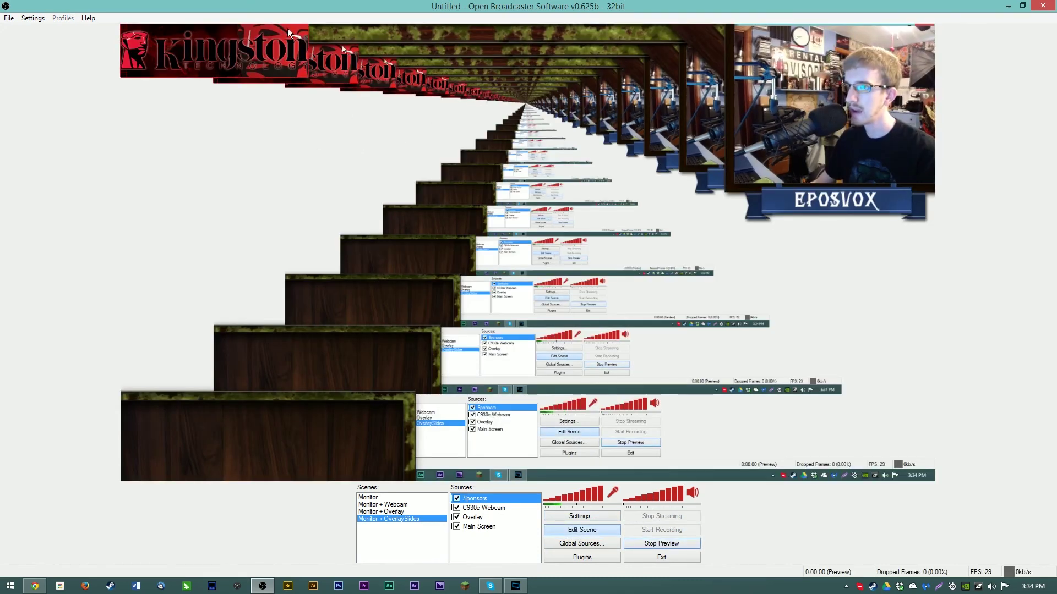
pyautogui.moveTo(288, 28); pyautogui.dragTo(403, 425)
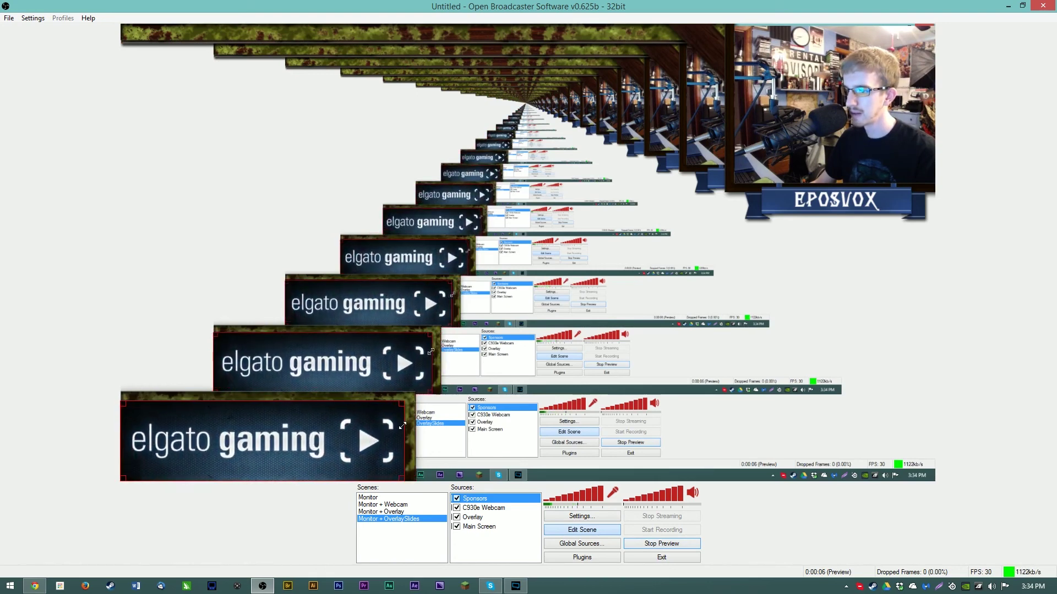
pyautogui.click(586, 532)
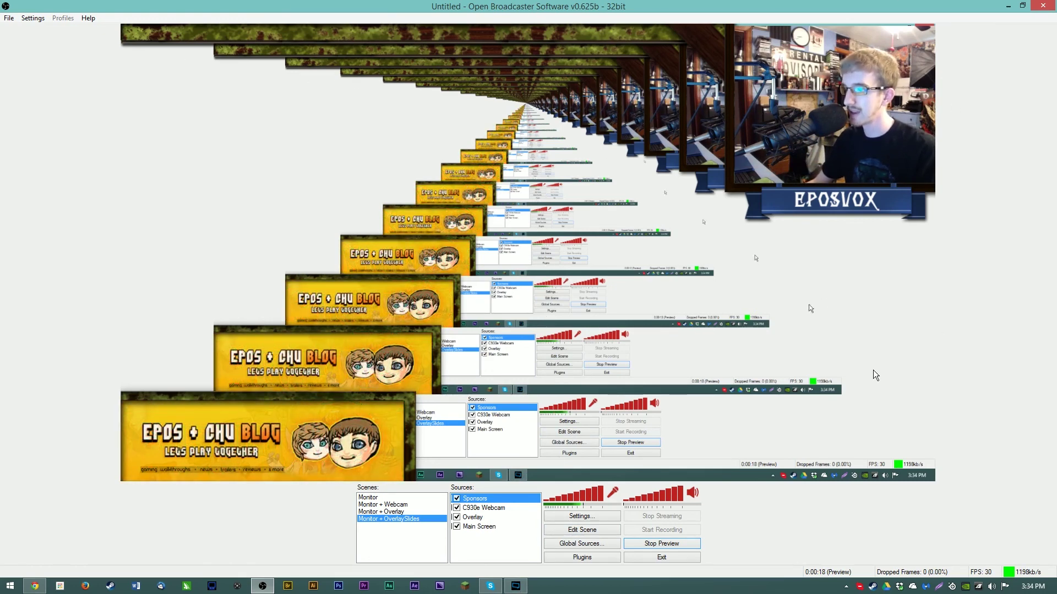
# Stop the preview of the finished Monitor + OverlaySlides scene.
pyautogui.click(655, 547)
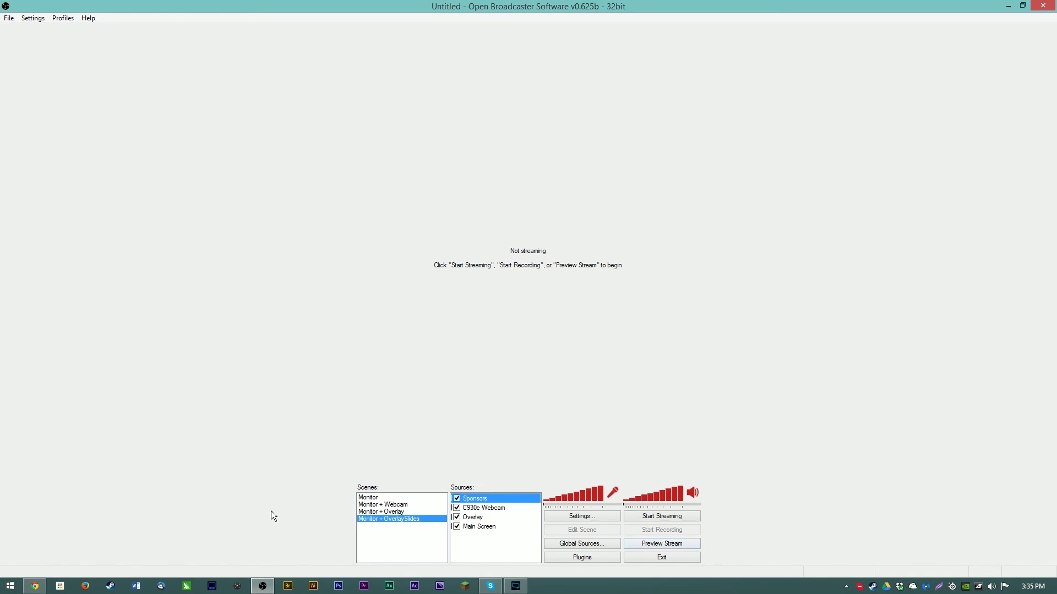